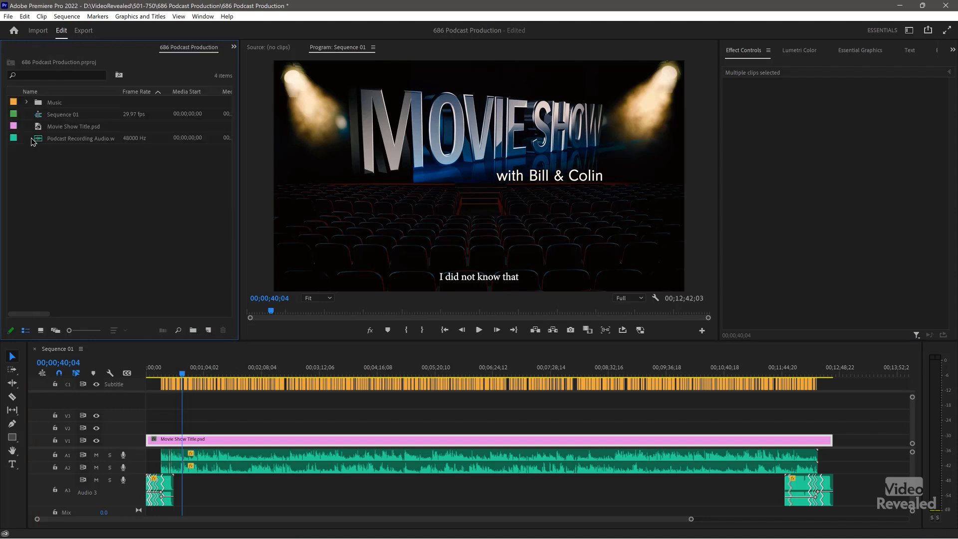
Preview Podcast Recording Audio.wav in the Source monitor from about 00;03;56;15, and open the clip's audio channel settings
double_click(39, 140)
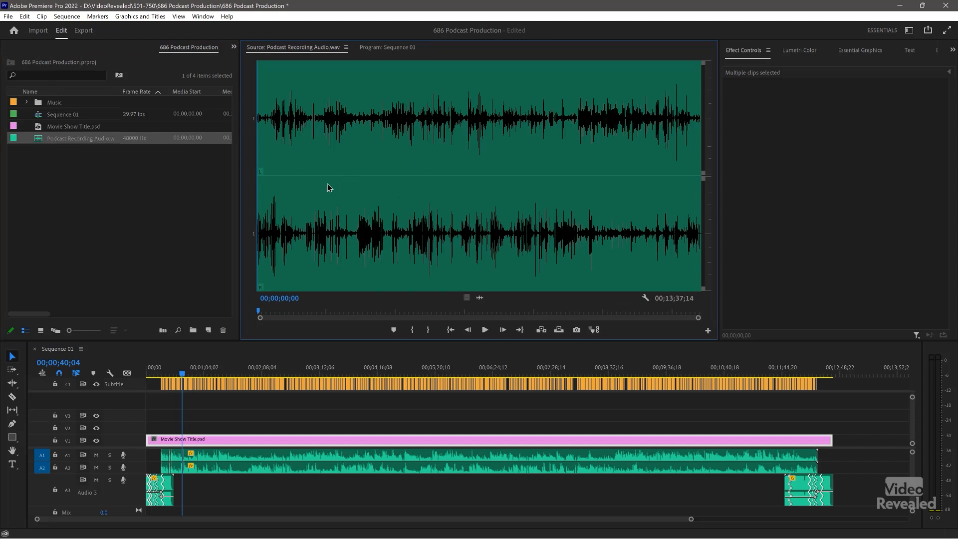
left_click(384, 165)
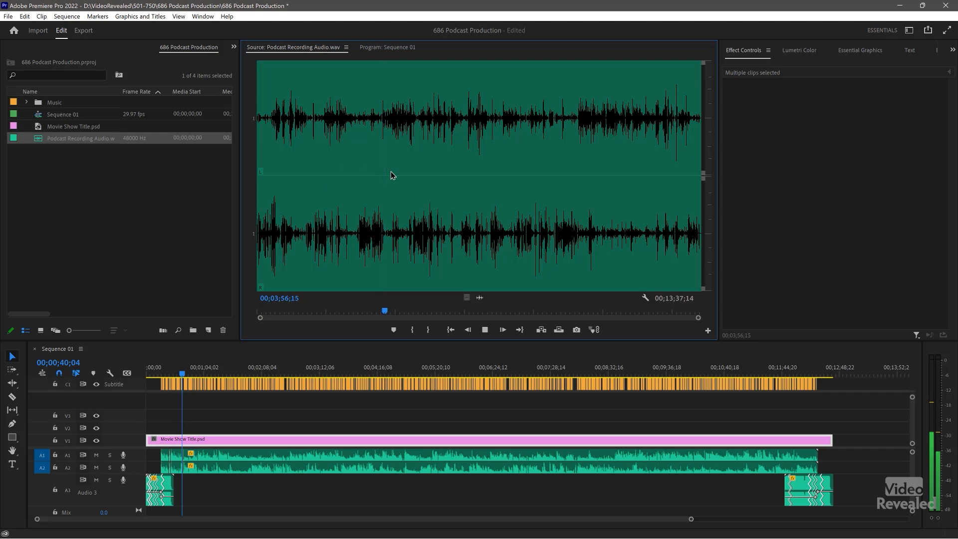
right_click(44, 141)
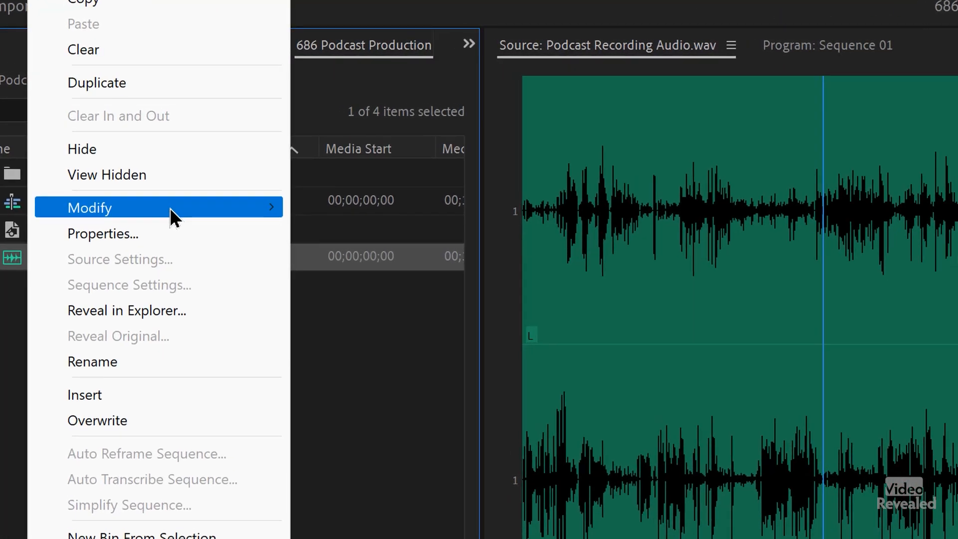
mouse_move(153, 117)
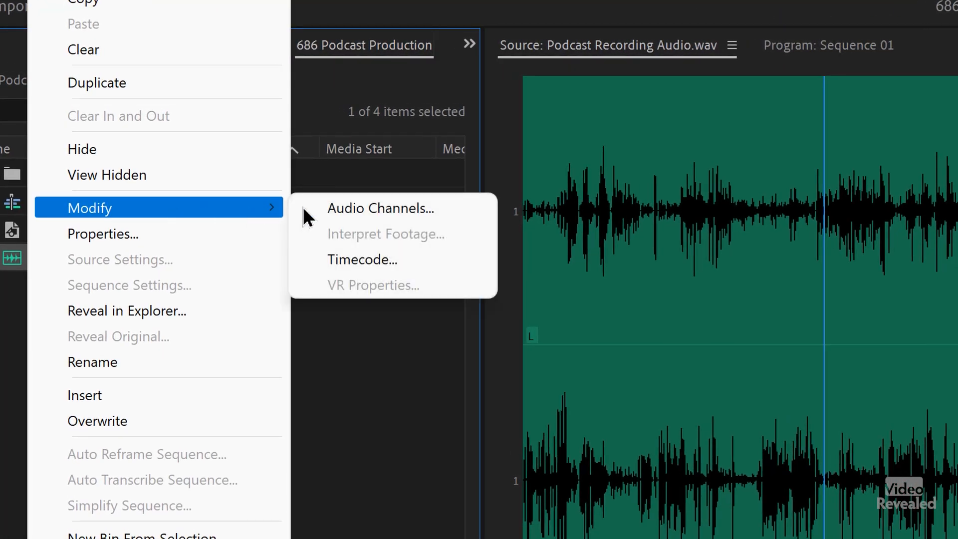
left_click(349, 207)
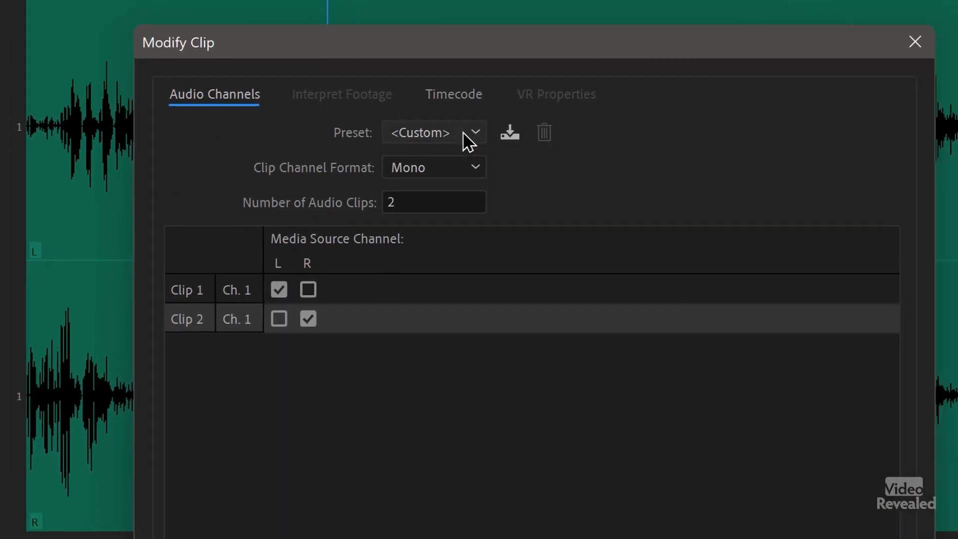
Set the clip channel format to Stereo with 1 audio clip
left_click(898, 265)
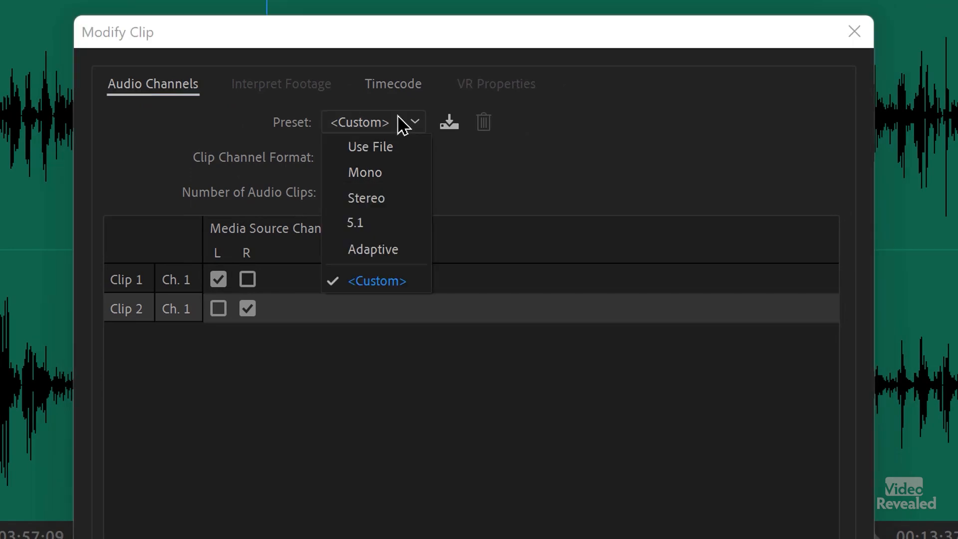
left_click(527, 162)
left_click(380, 156)
left_click(386, 205)
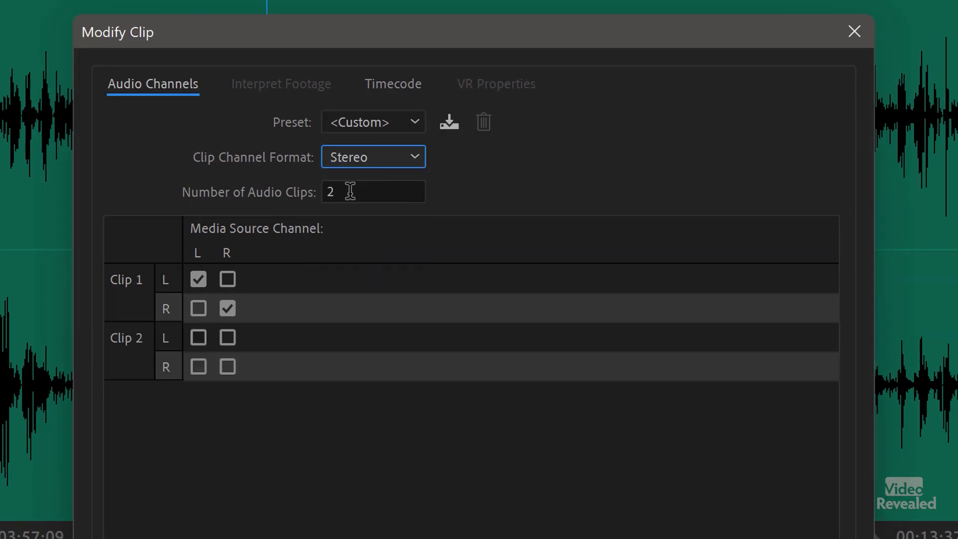
left_click(350, 191)
type("1")
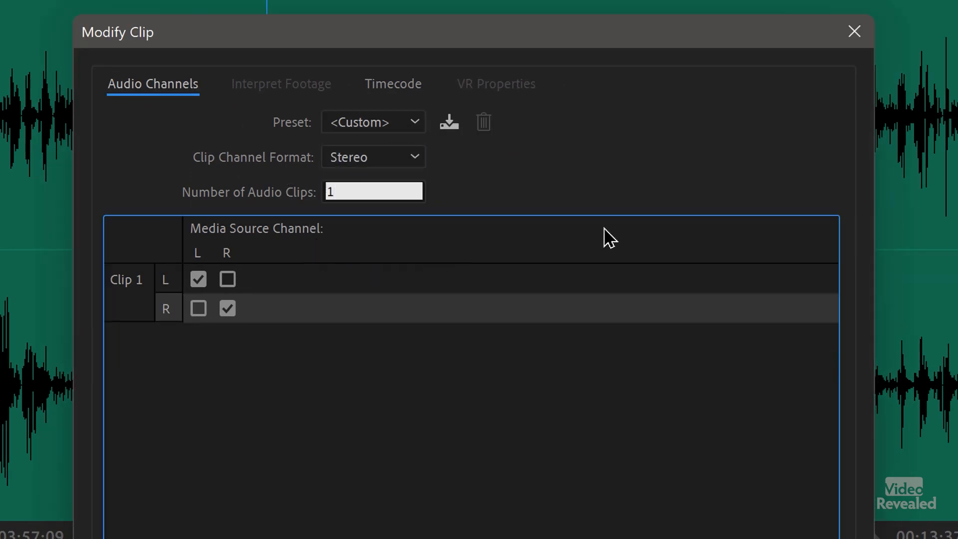
left_click(610, 208)
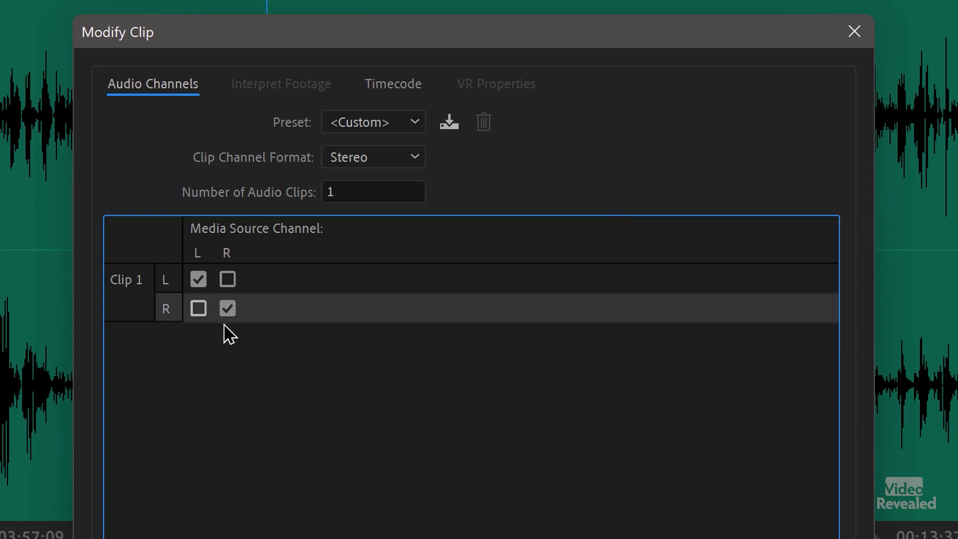
Set the clip channel format to Mono with 2 audio clips
left_click(409, 157)
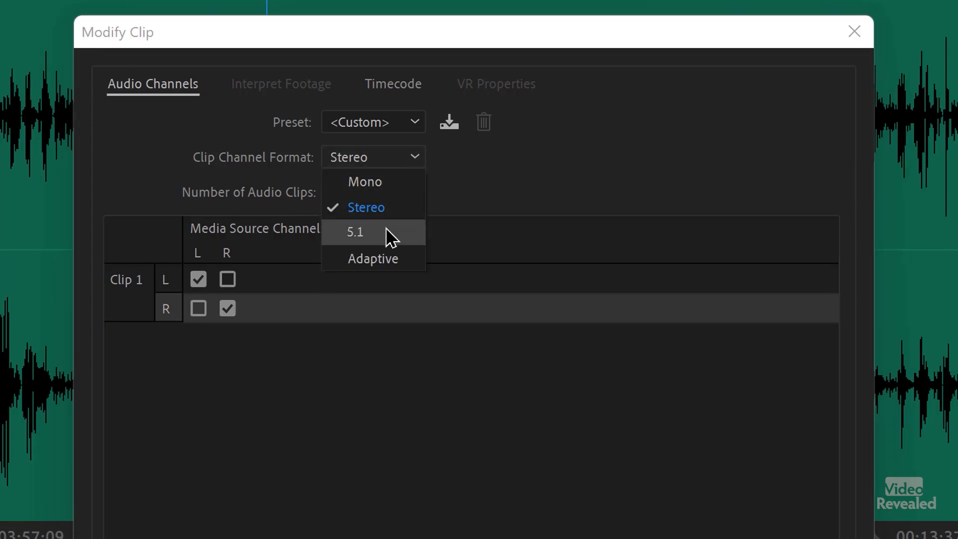
left_click(394, 184)
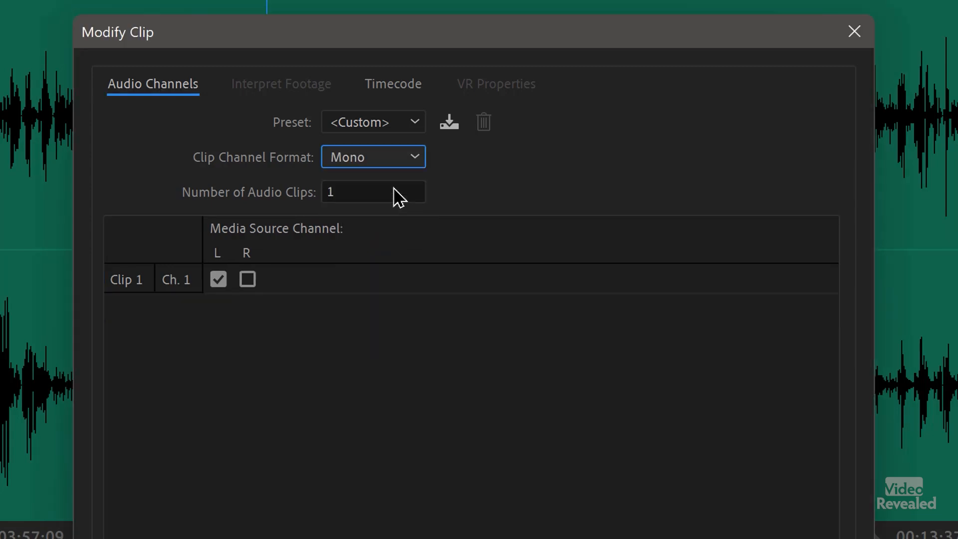
left_click(357, 191)
type("2")
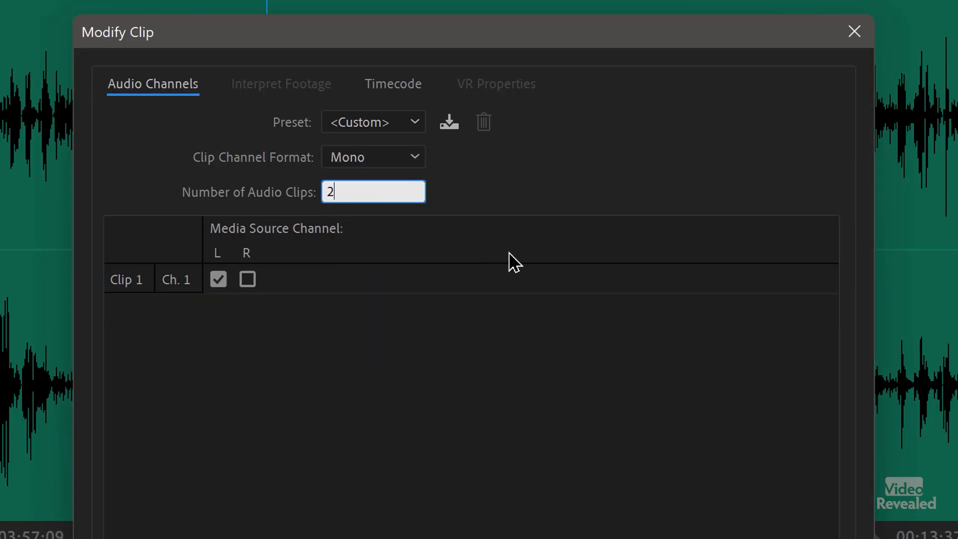
left_click(519, 280)
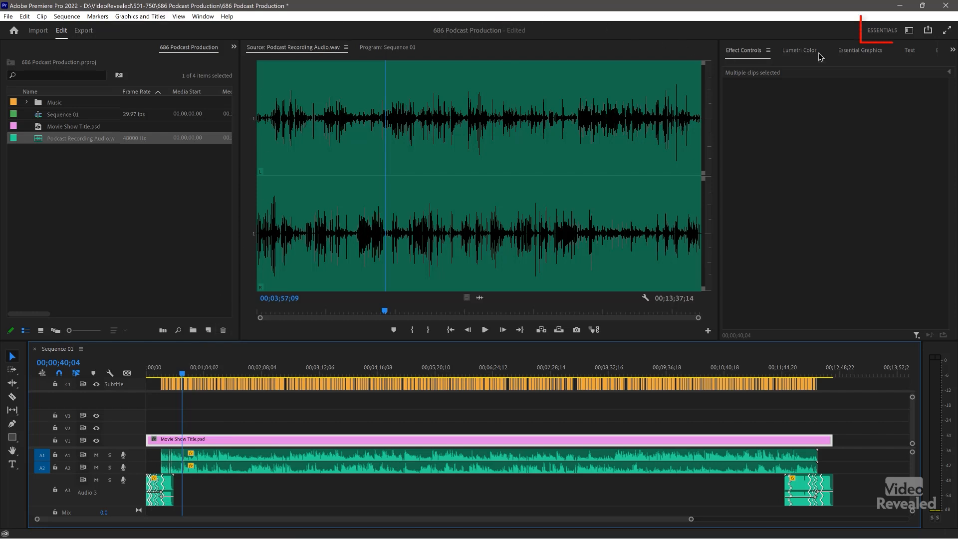
left_click(908, 31)
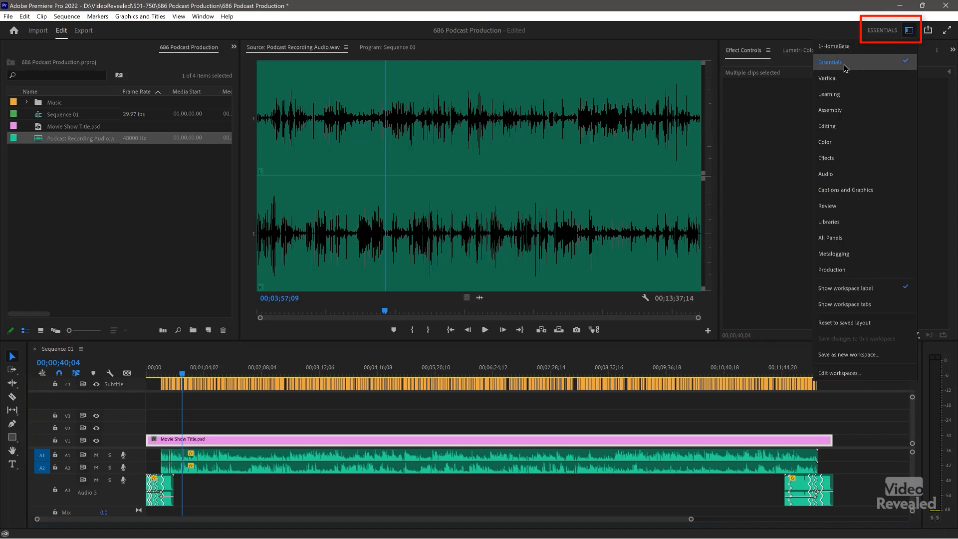
left_click(911, 32)
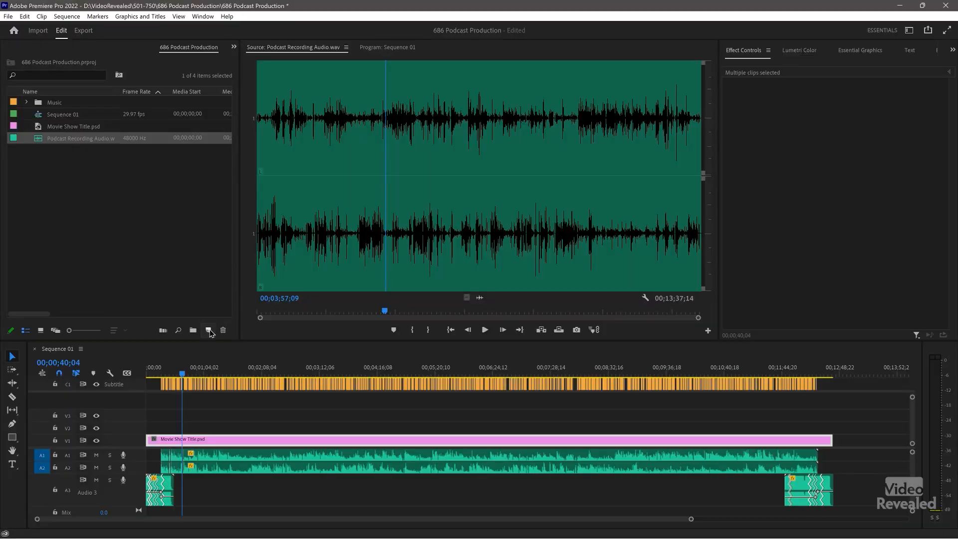
Start a new sequence based on the DSLR 1080p30 preset and show its track settings
left_click(209, 331)
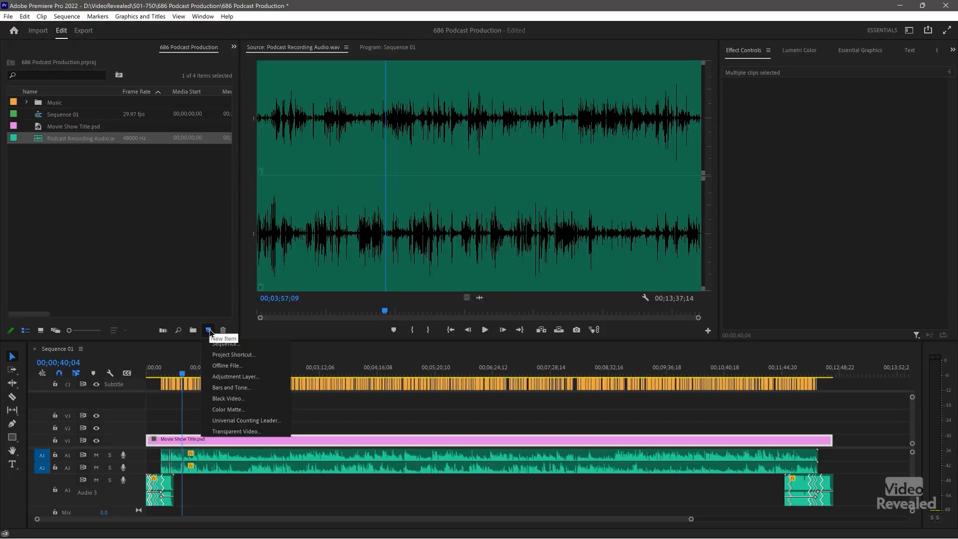
left_click(261, 345)
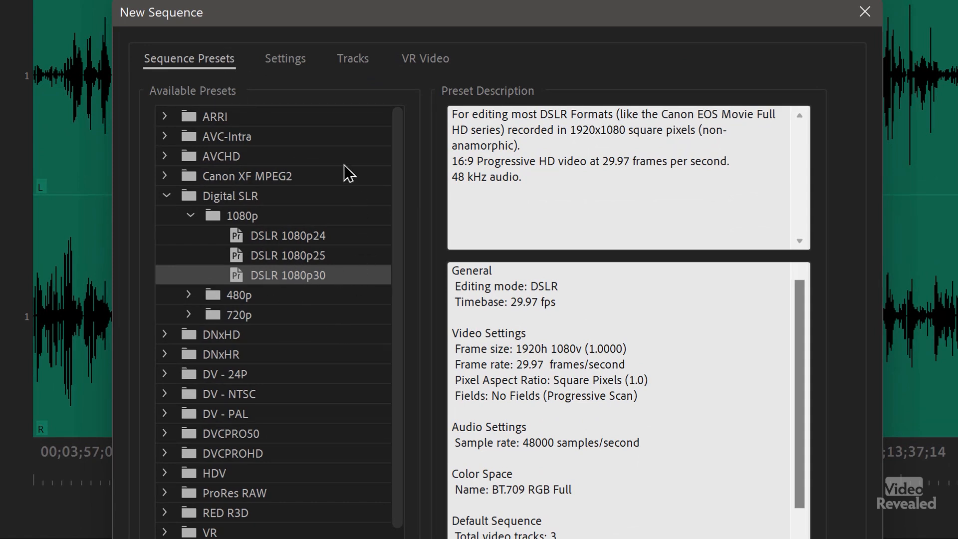
left_click(302, 60)
left_click(367, 61)
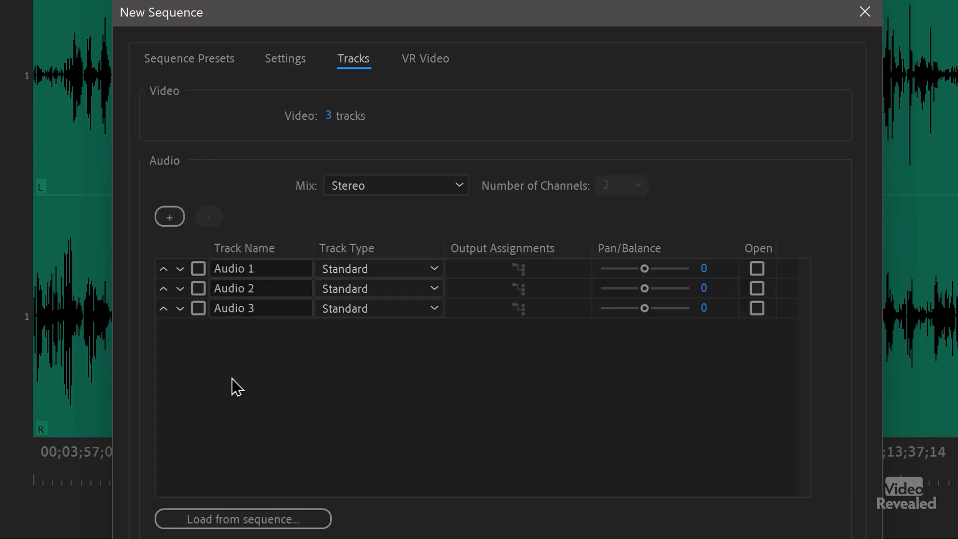
Look through the track types available for the Audio 3 track
left_click(410, 311)
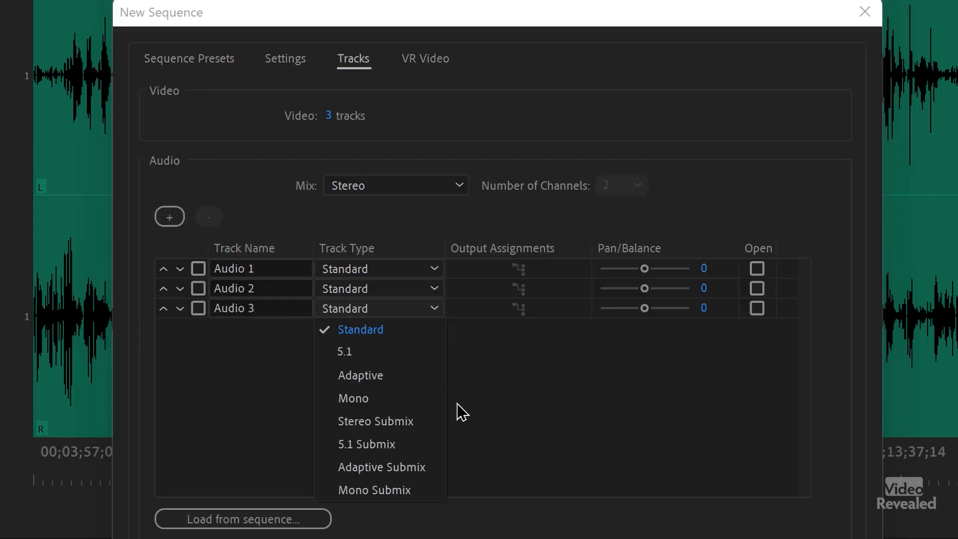
left_click(477, 354)
left_click(423, 310)
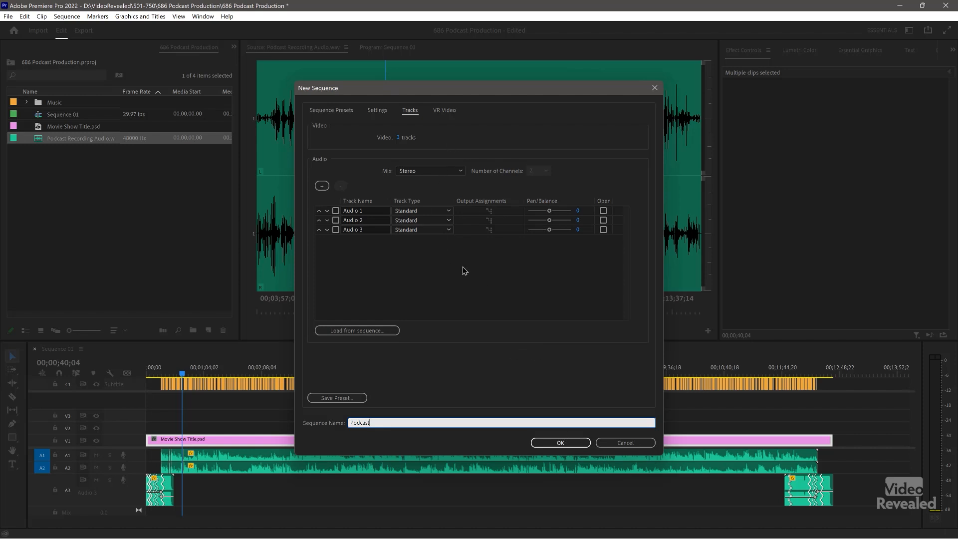
Create the new sequence named Podcast with three Standard audio tracks and a Stereo mix
left_click(373, 213)
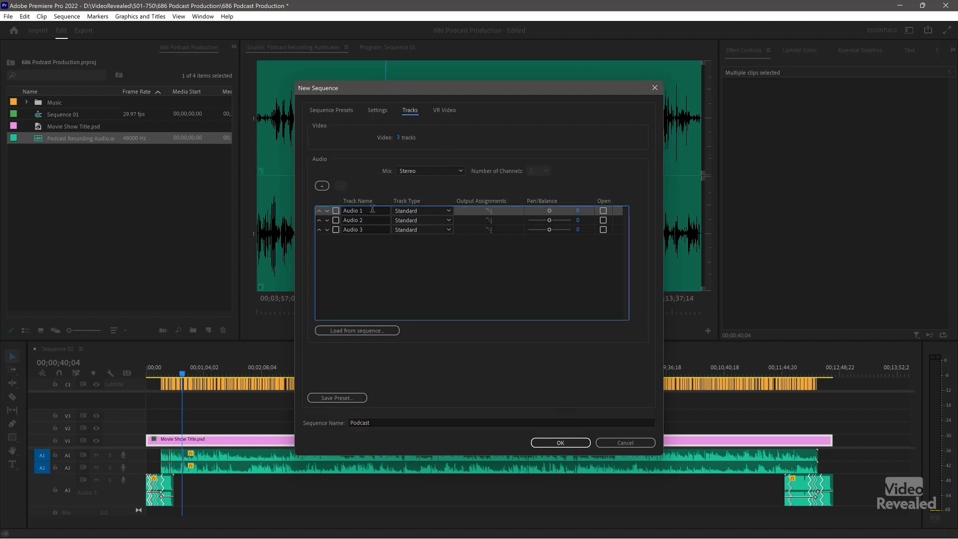
left_click(371, 211)
left_click(375, 247)
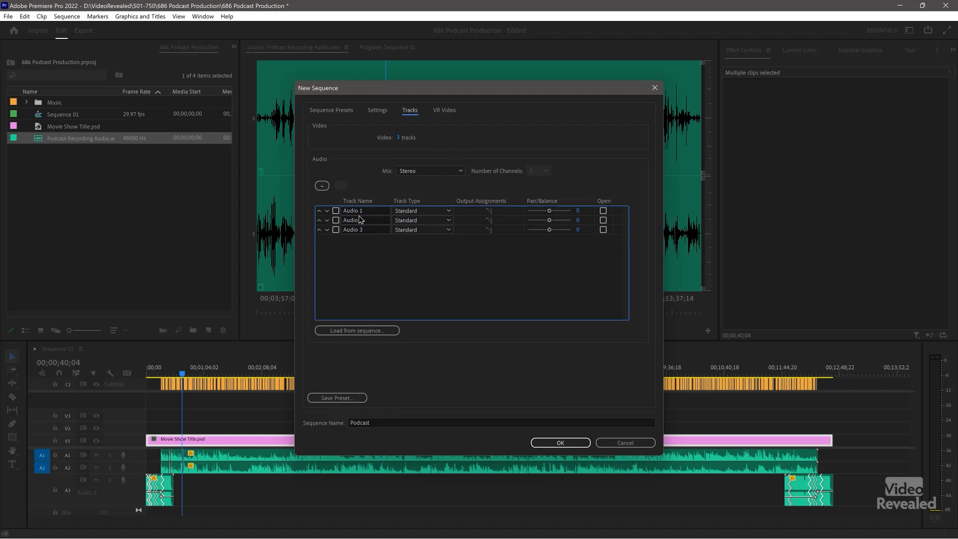
left_click(568, 442)
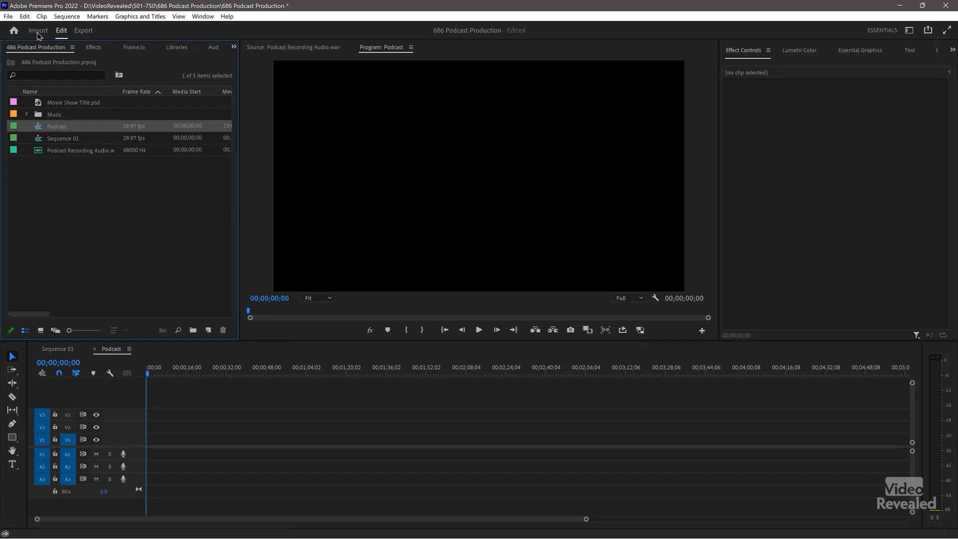
Examine the device class and default input choices in the Audio Hardware preferences, and close them without saving changes
left_click(24, 16)
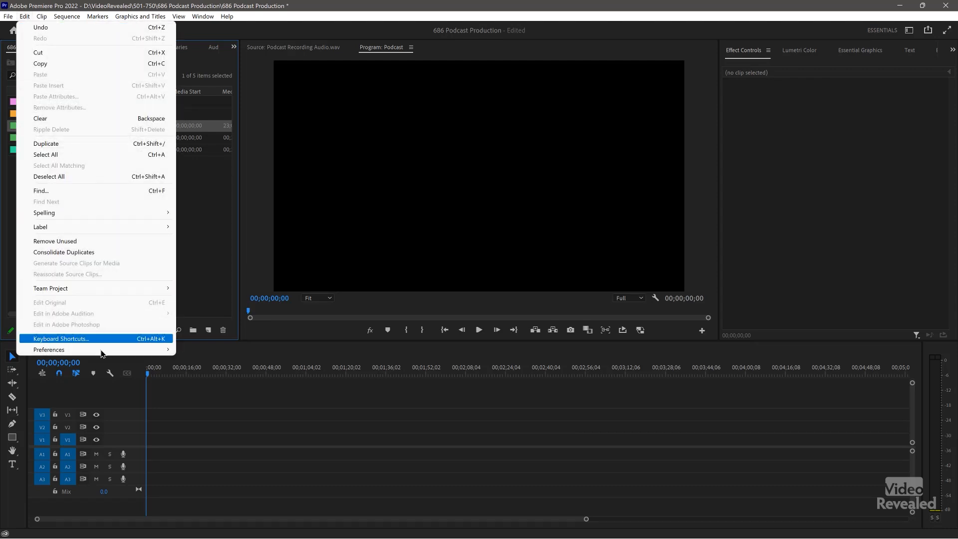
mouse_move(101, 355)
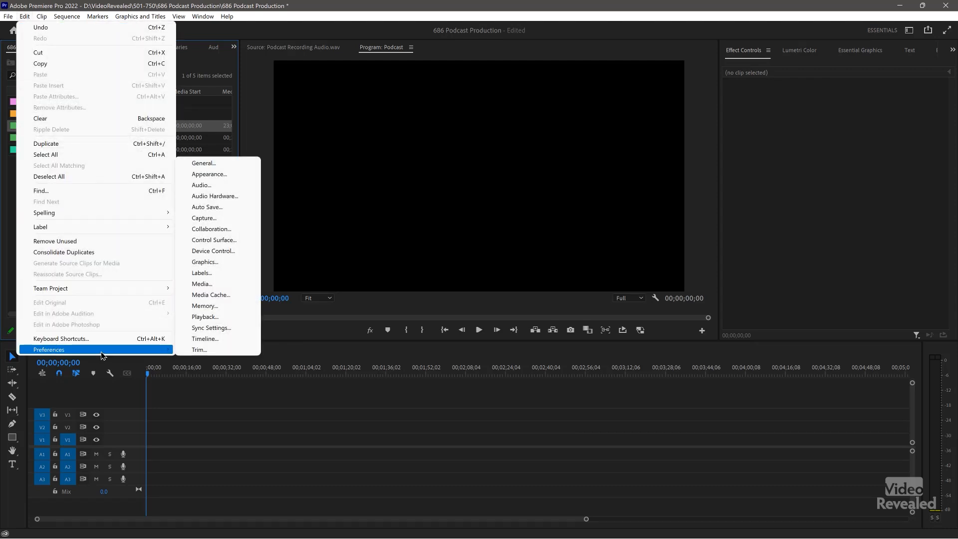
left_click(237, 197)
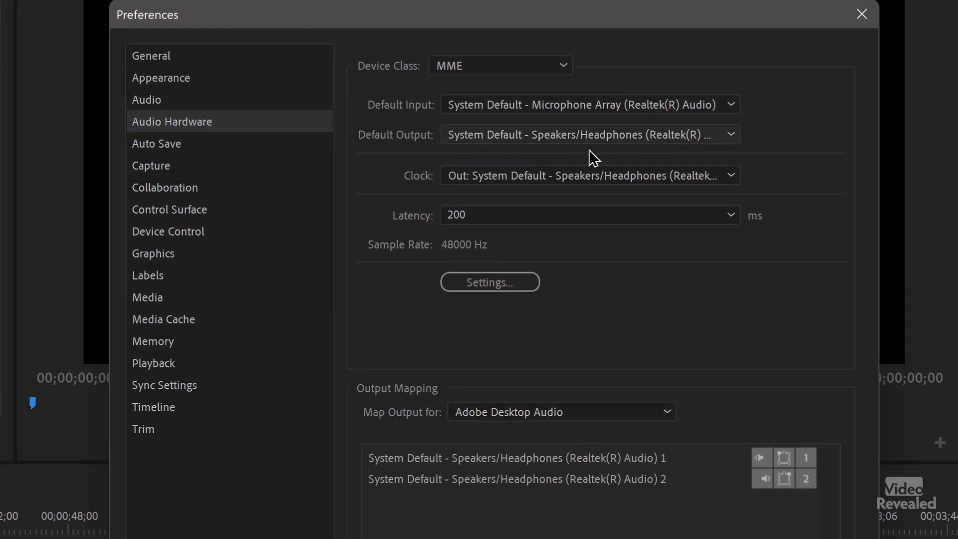
left_click(732, 106)
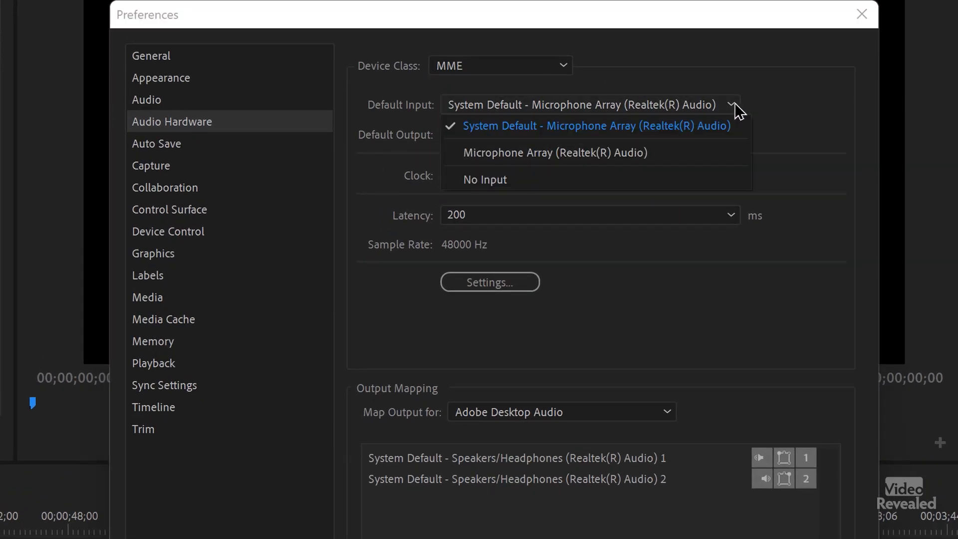
left_click(780, 116)
left_click(538, 71)
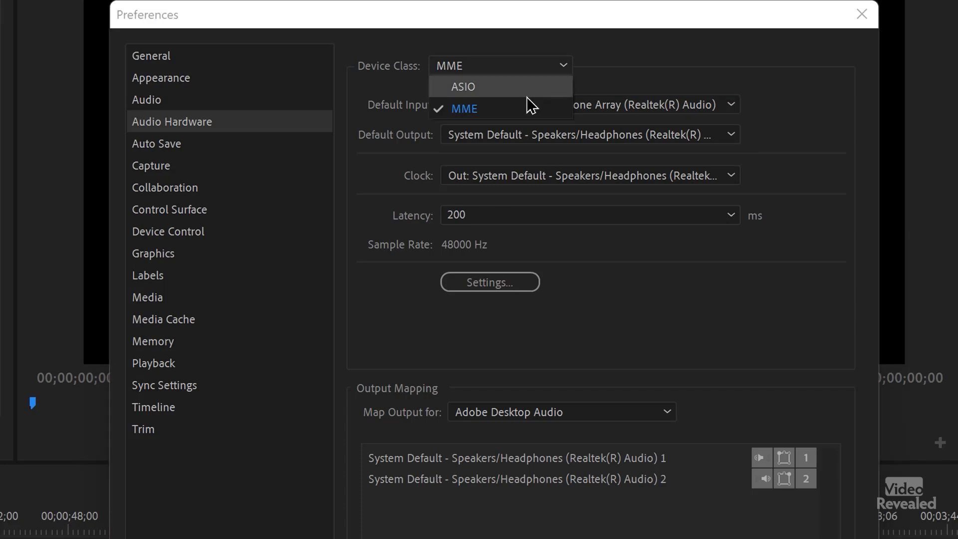
left_click(622, 66)
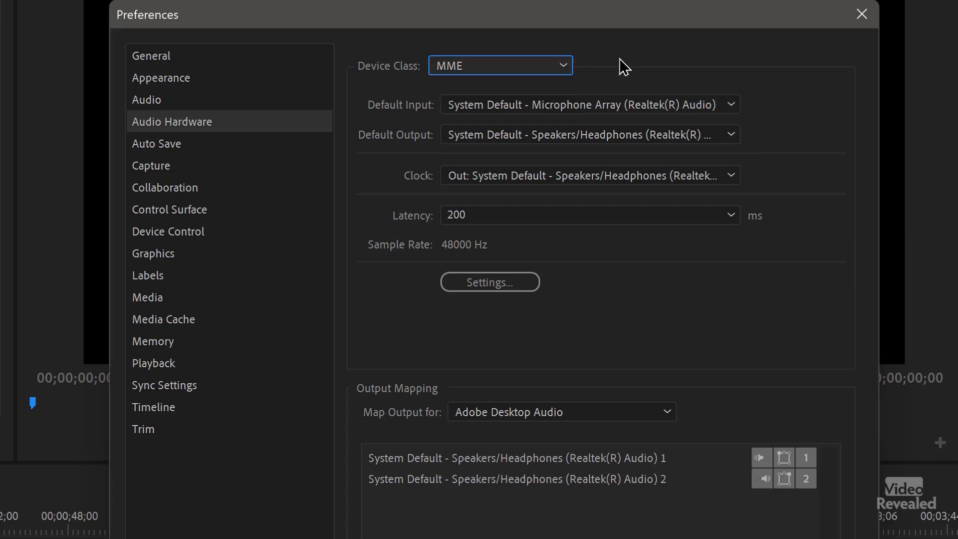
left_click(718, 105)
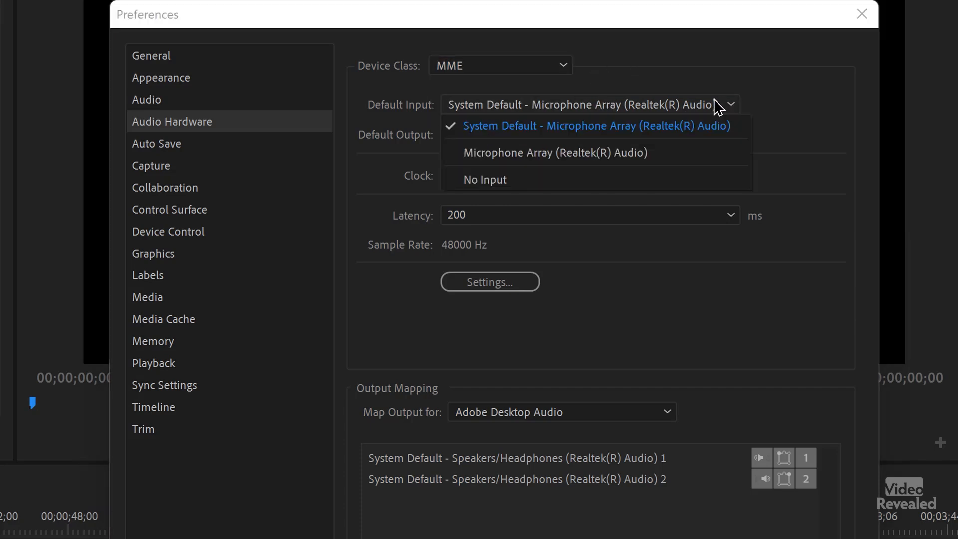
left_click(816, 107)
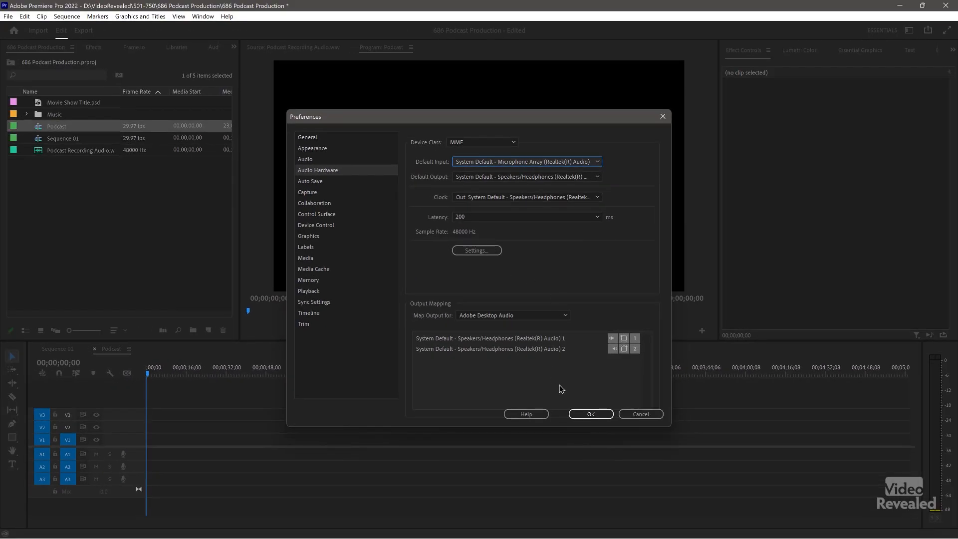
left_click(635, 414)
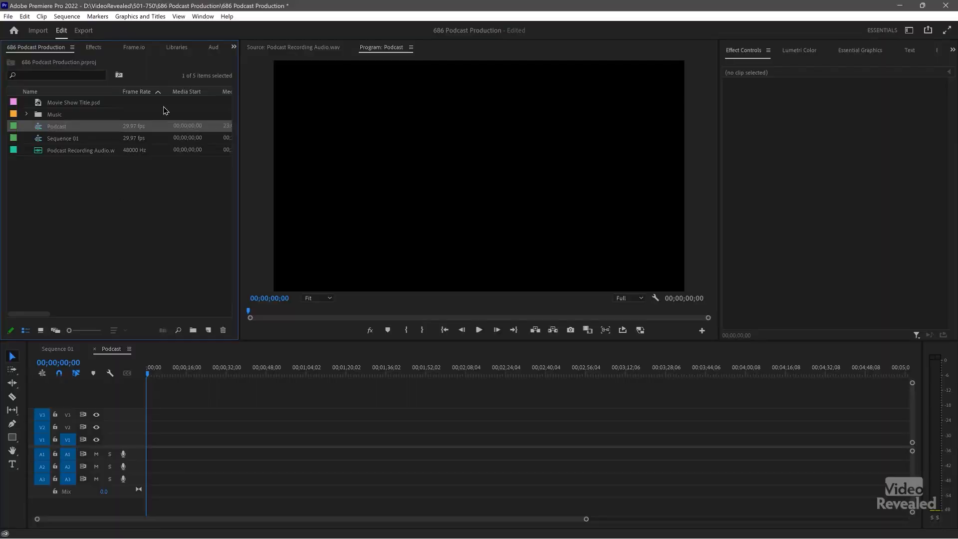
Open the Audio Track Mixer for the Podcast sequence
left_click(208, 16)
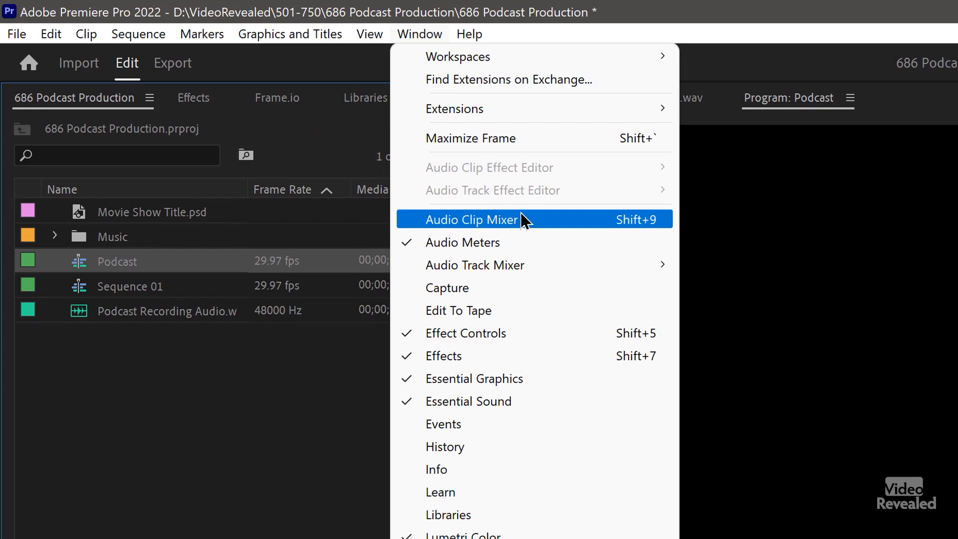
mouse_move(506, 275)
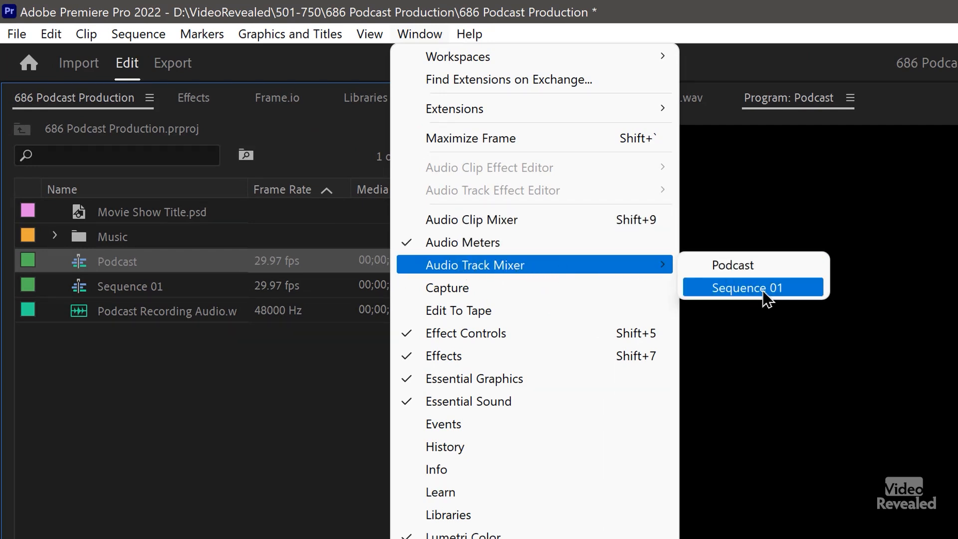
left_click(761, 266)
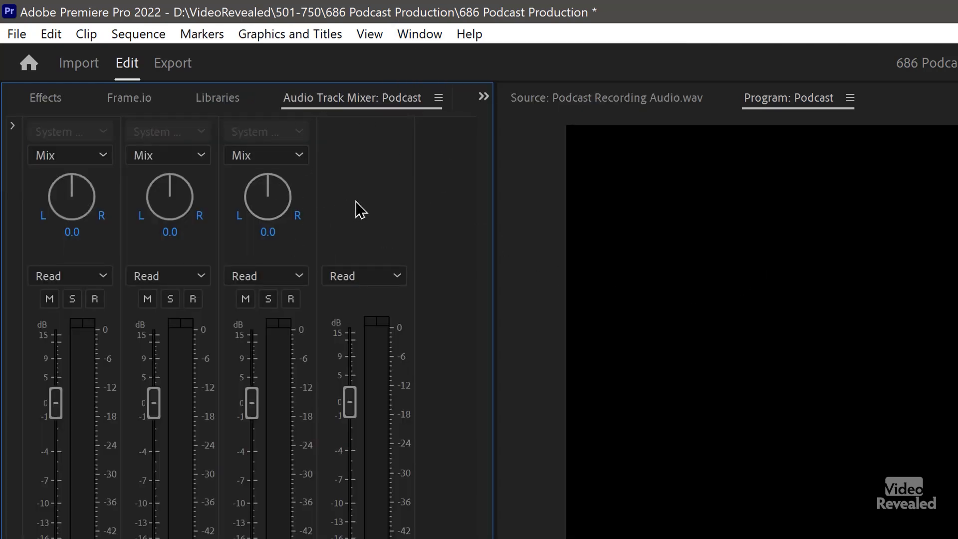
Redock the Audio Track Mixer beside the Libraries panel, and name tracks A1 and A2 after the two speakers and A3 Music
left_click_drag(374, 102, 796, 147)
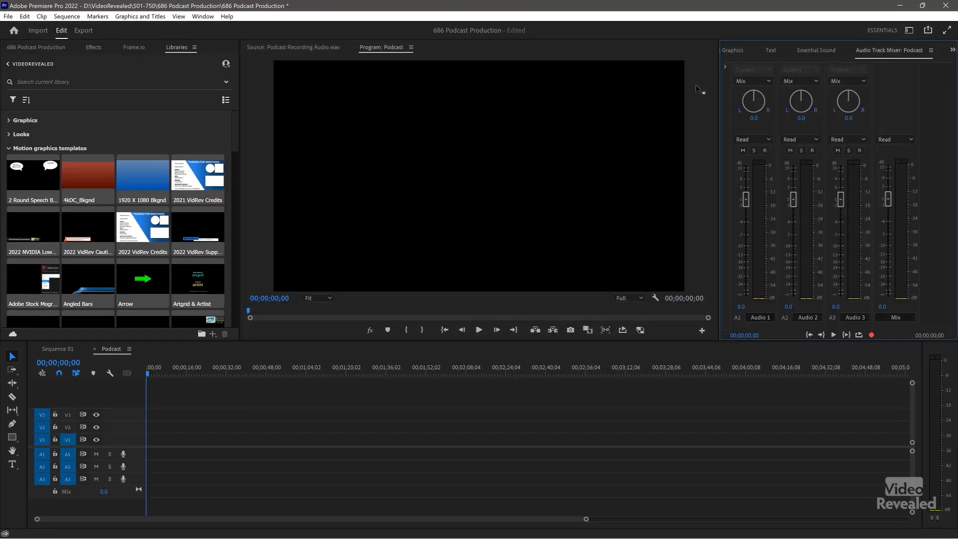
left_click_drag(723, 86, 44, 172)
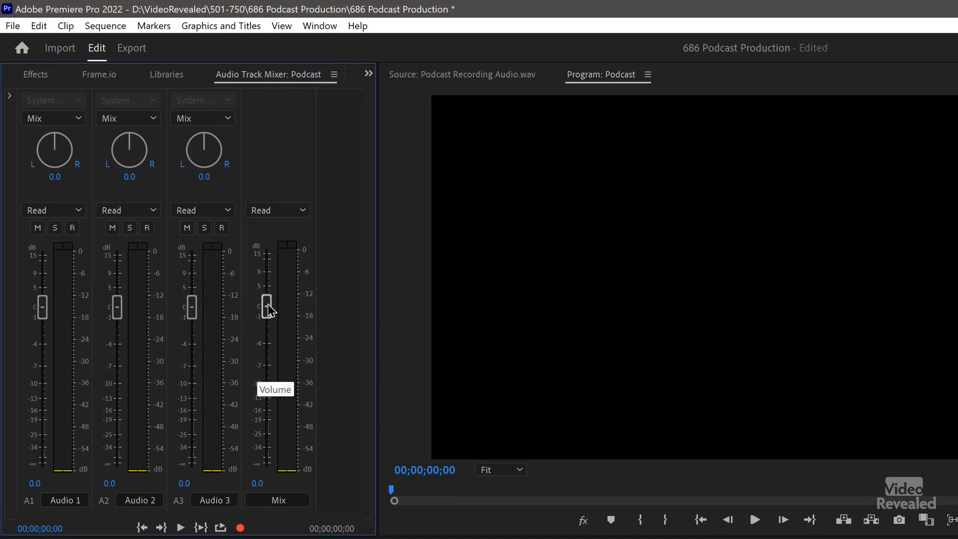
left_click(75, 499)
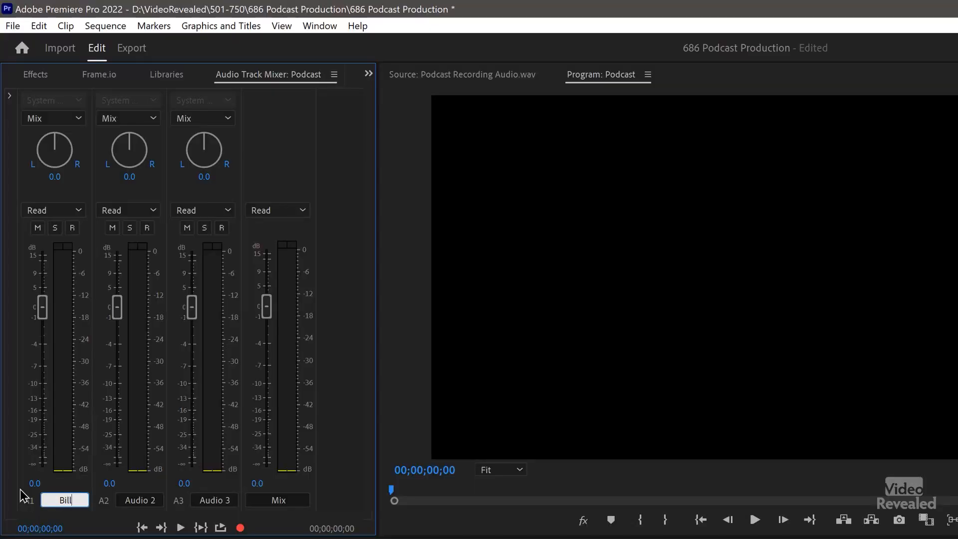
double_click(146, 496)
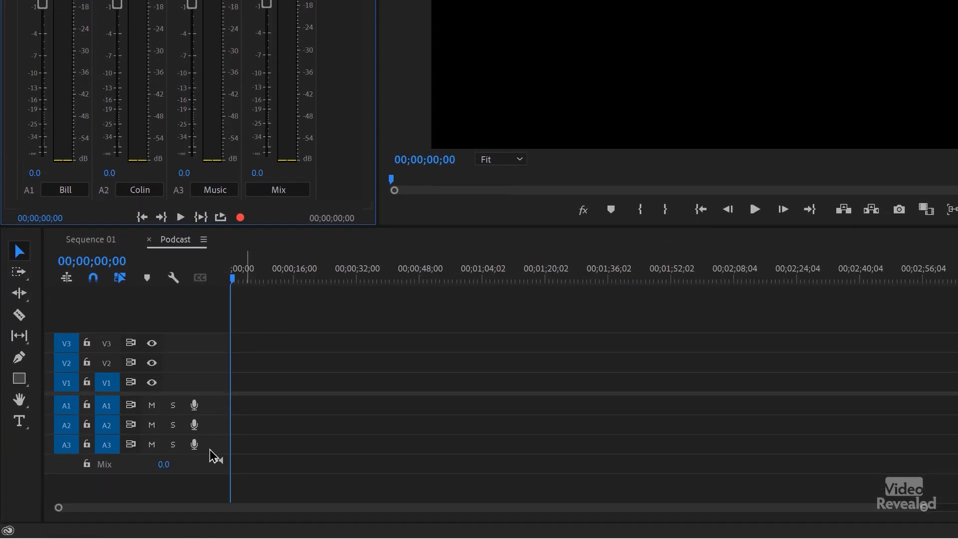
Look through the timeline's track header options and the output assignment choices for track A1 in the mixer
right_click(216, 430)
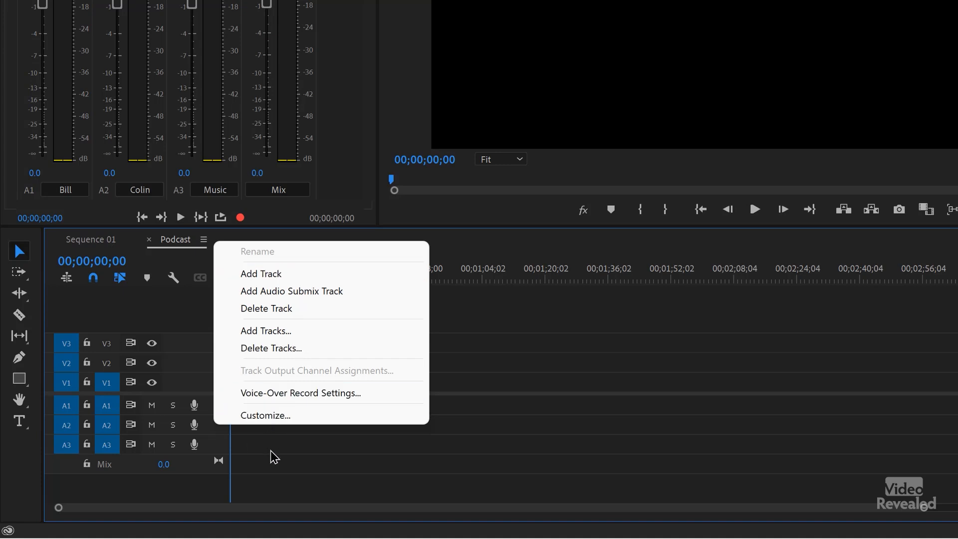
left_click(256, 449)
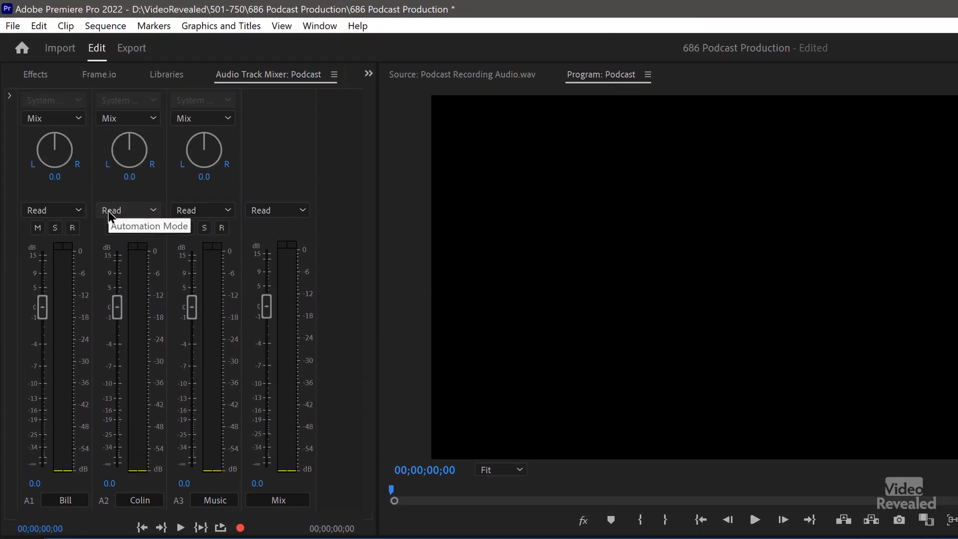
left_click(78, 118)
left_click(64, 121)
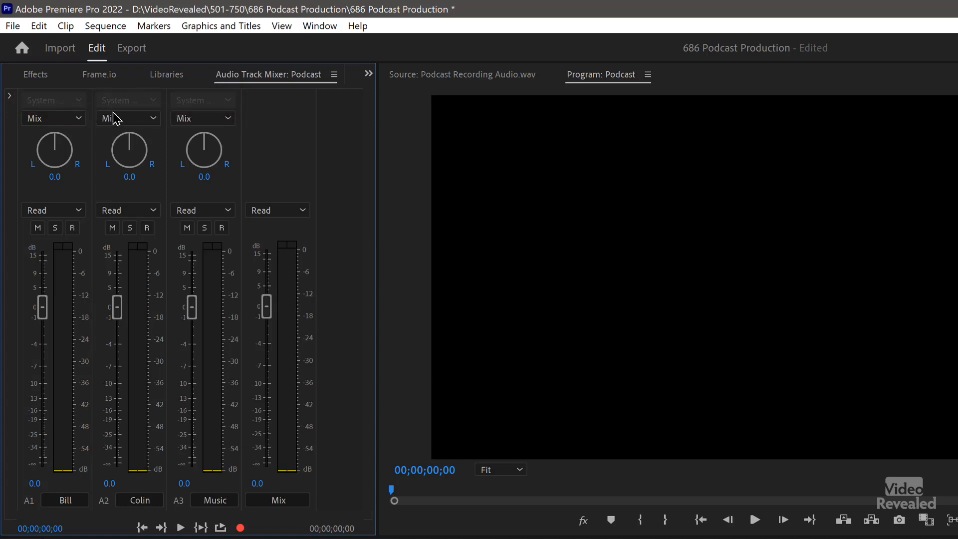
Arm tracks A1 and A2 for recording, checking the microphone input available for A2
left_click(71, 232)
left_click(146, 228)
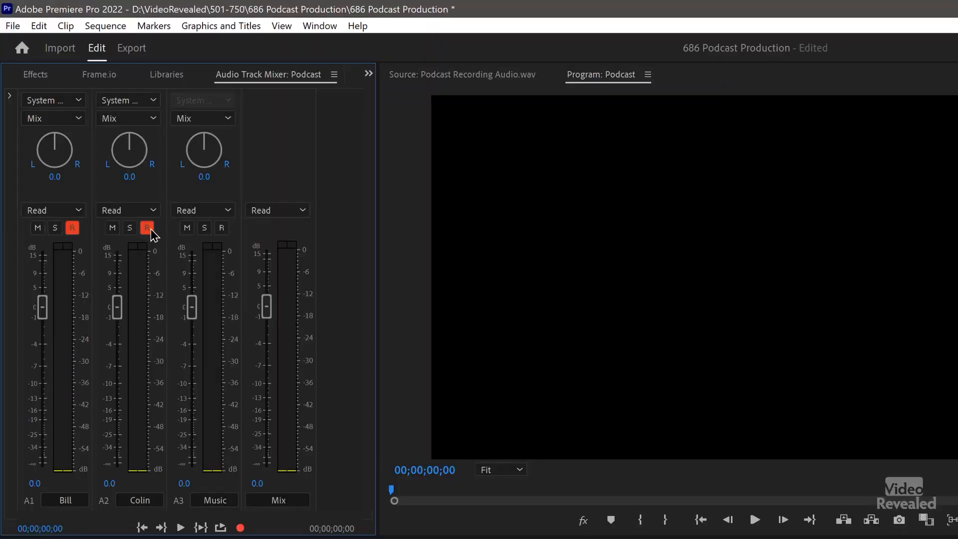
left_click(153, 100)
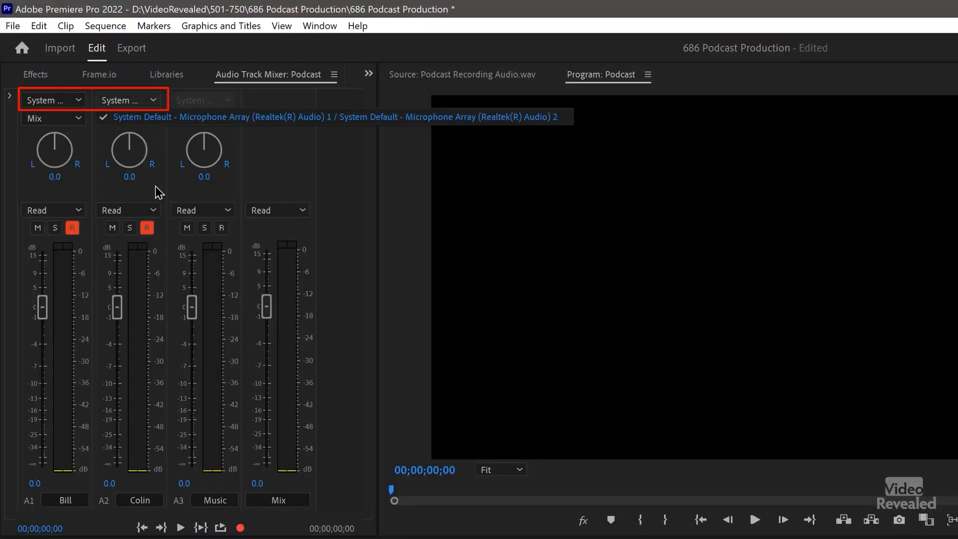
left_click(151, 102)
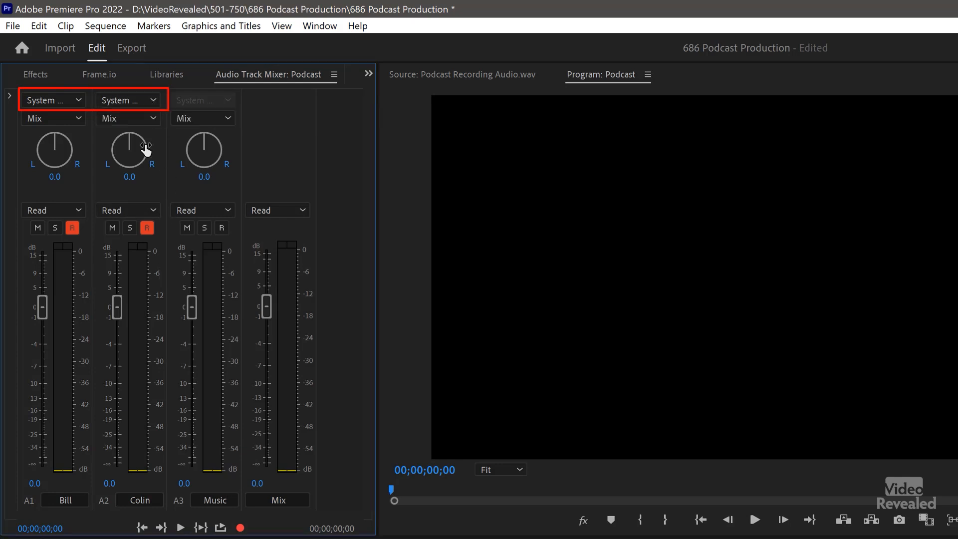
left_click(147, 228)
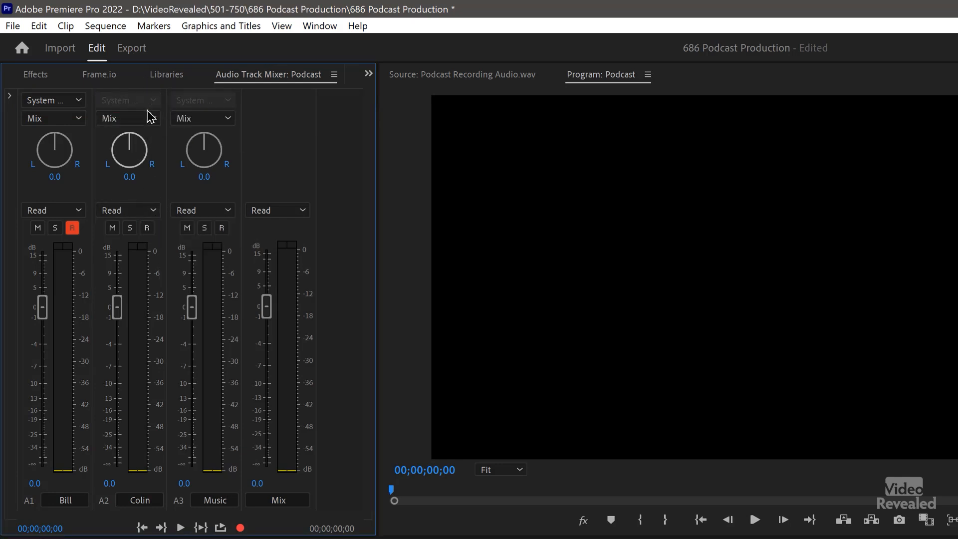
left_click(146, 231)
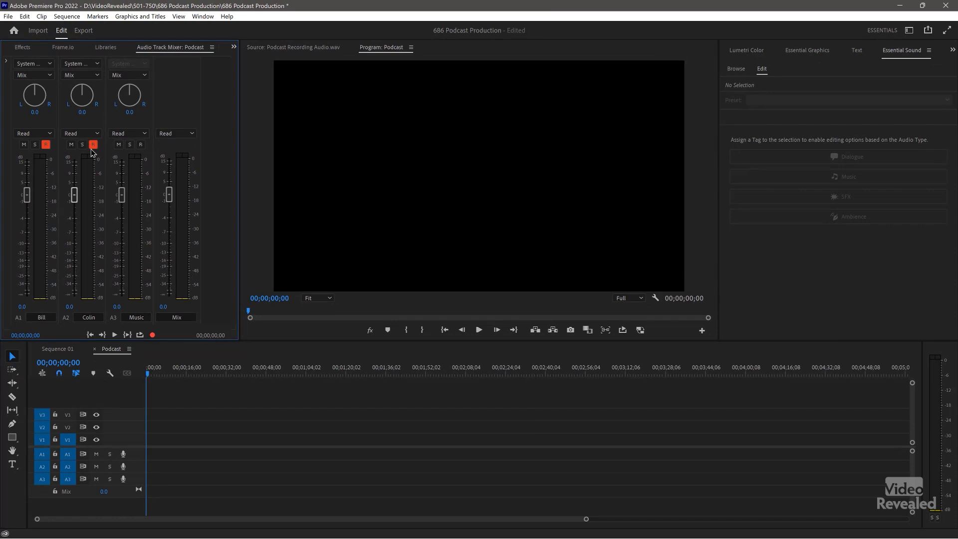
Place the playhead at 00;00;26;17 and record audio onto the two armed tracks until about 00;00;40;11
left_click(159, 373)
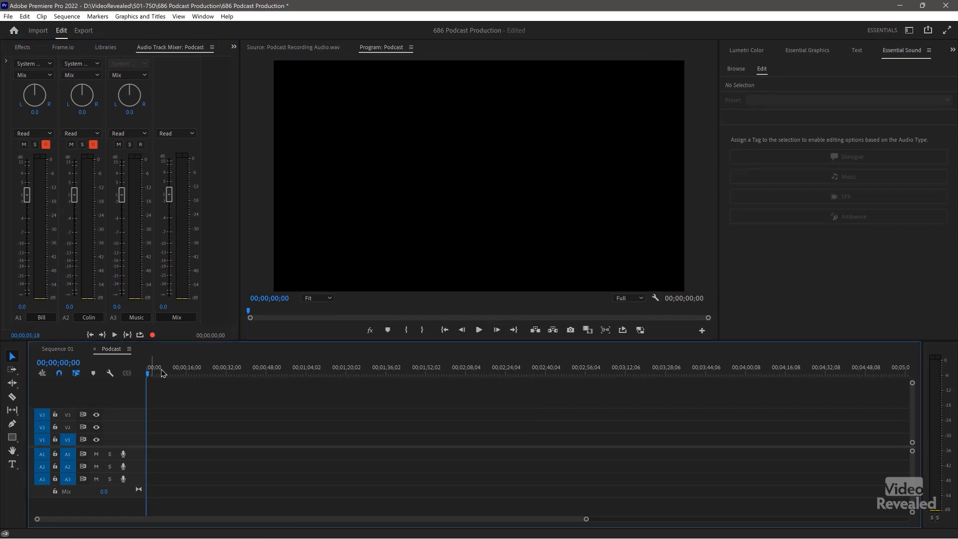
left_click_drag(192, 373, 125, 374)
left_click(214, 372)
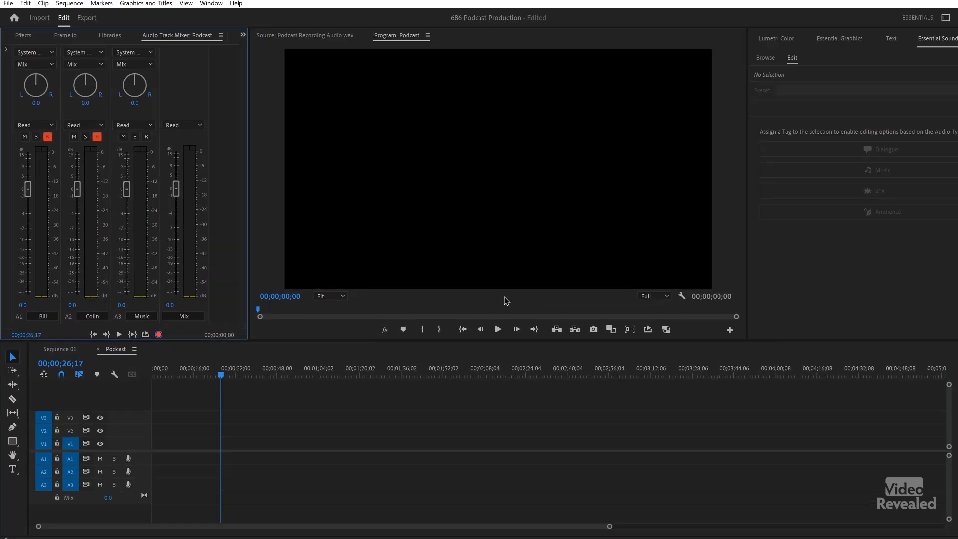
left_click(115, 334)
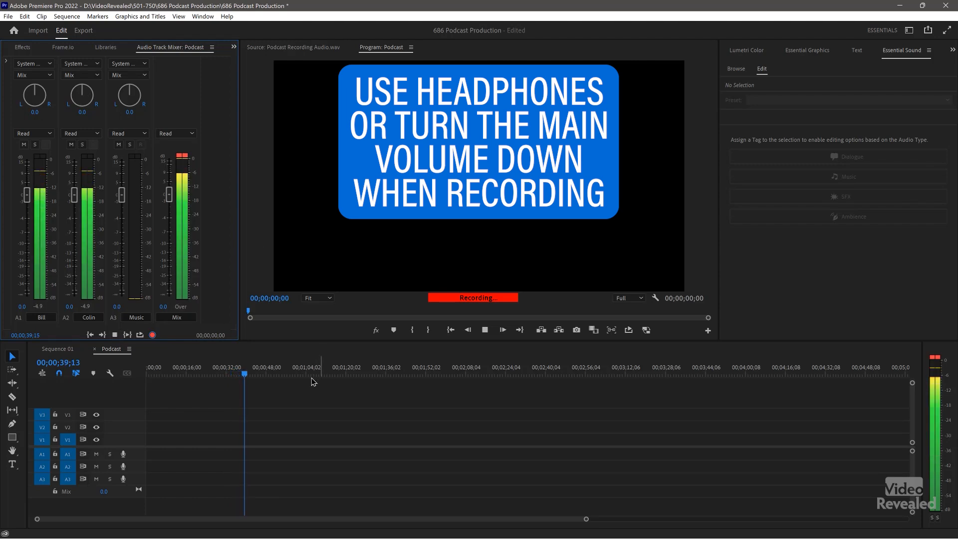
key("space")
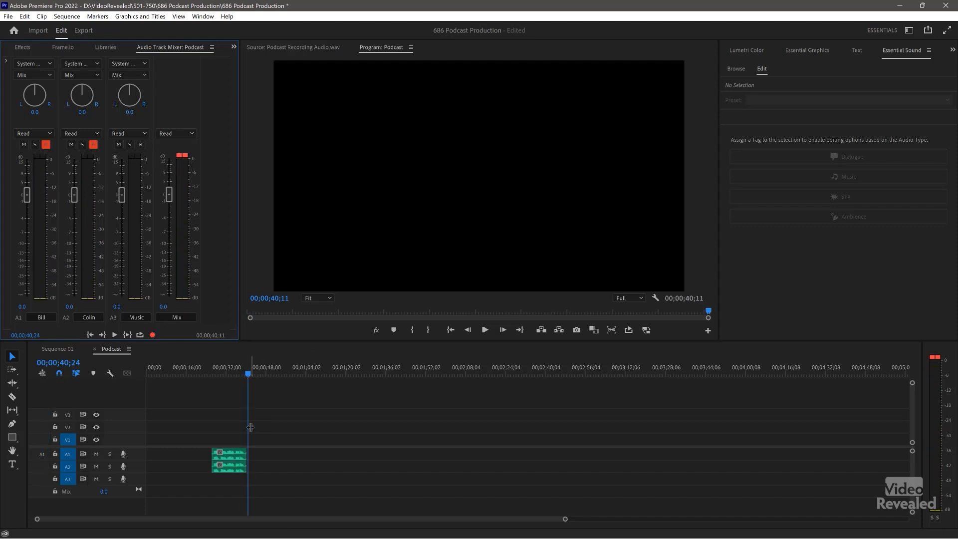
Examine the recorded waveforms on the Podcast timeline and the two new WAV files in the project
left_click(220, 369)
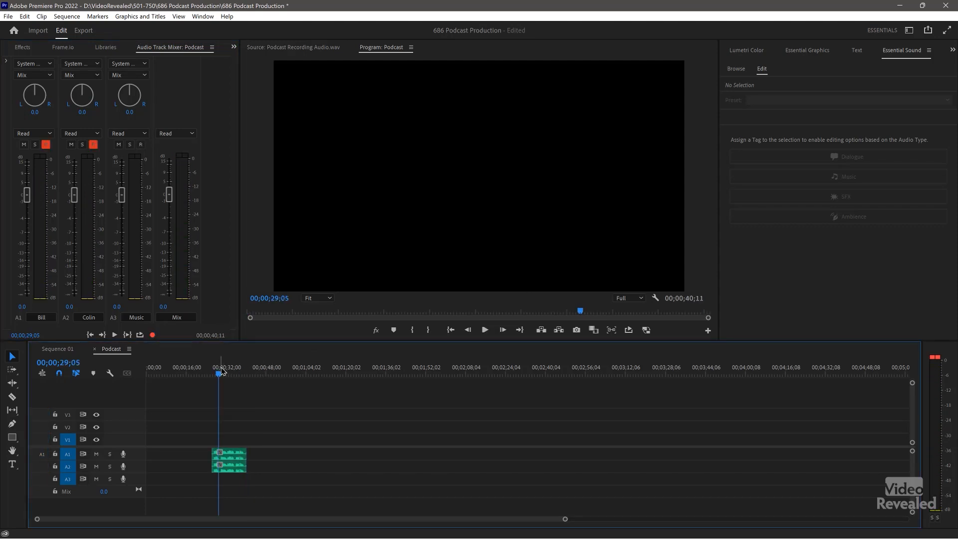
key("equal")
key("equal")
key("equal")
key("equal")
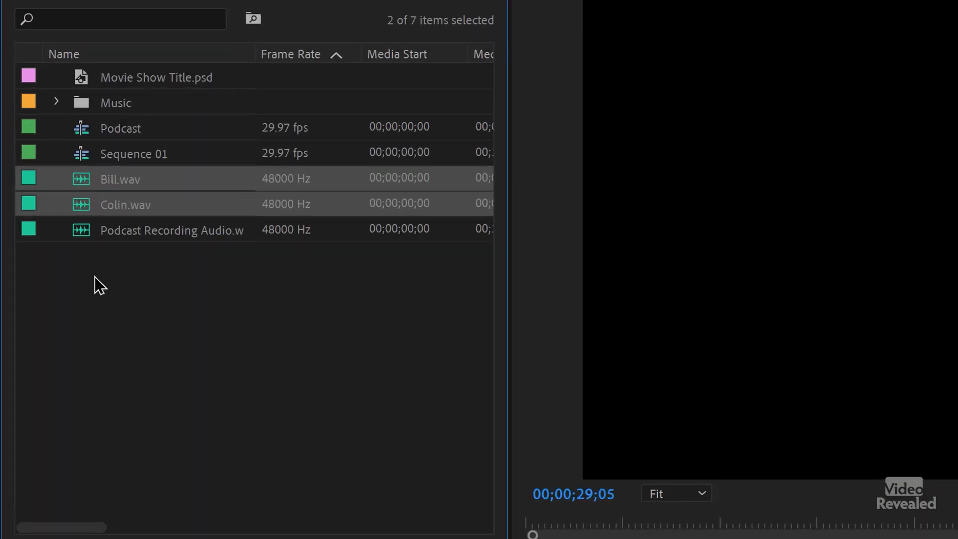
left_click(61, 213)
left_click(59, 138)
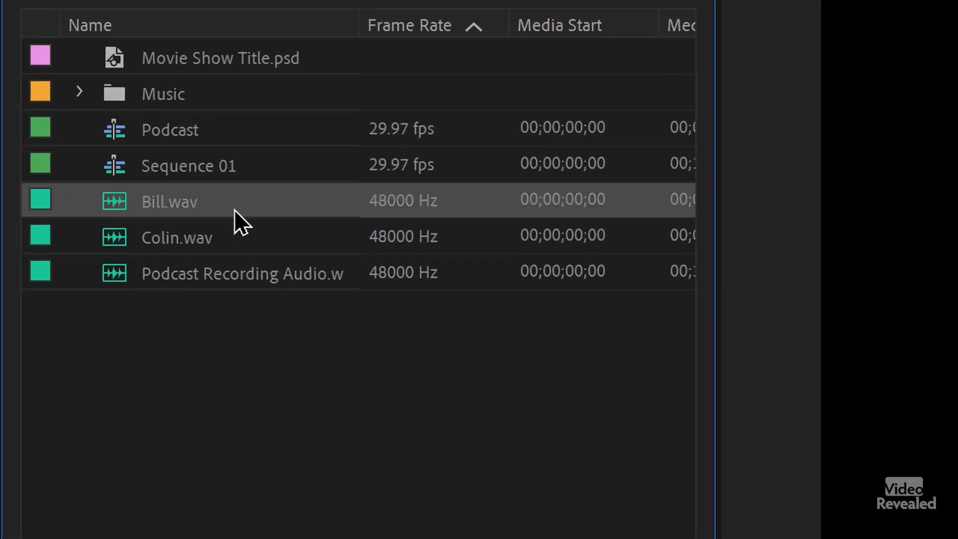
left_click(116, 231)
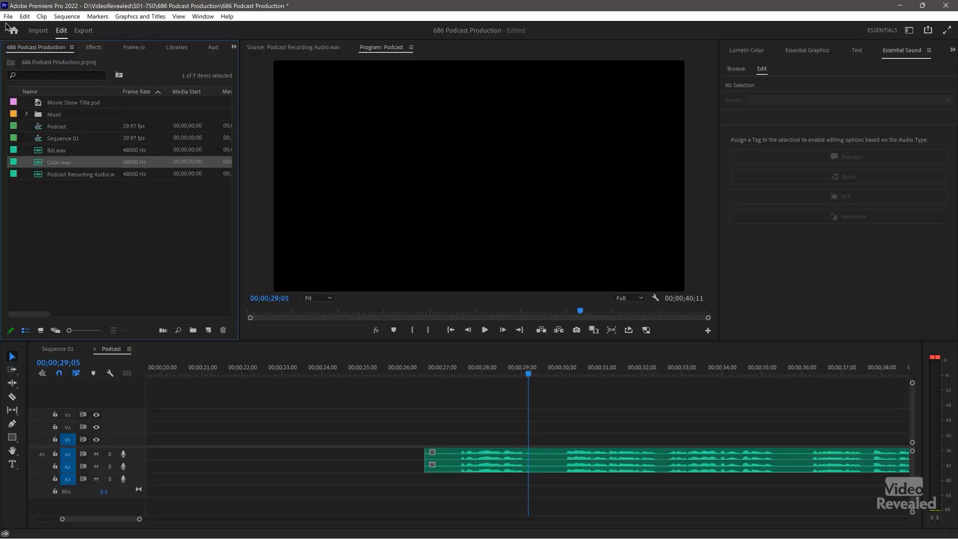
Check the Captured Audio location in the project's scratch disk settings, and close them unchanged
left_click(8, 16)
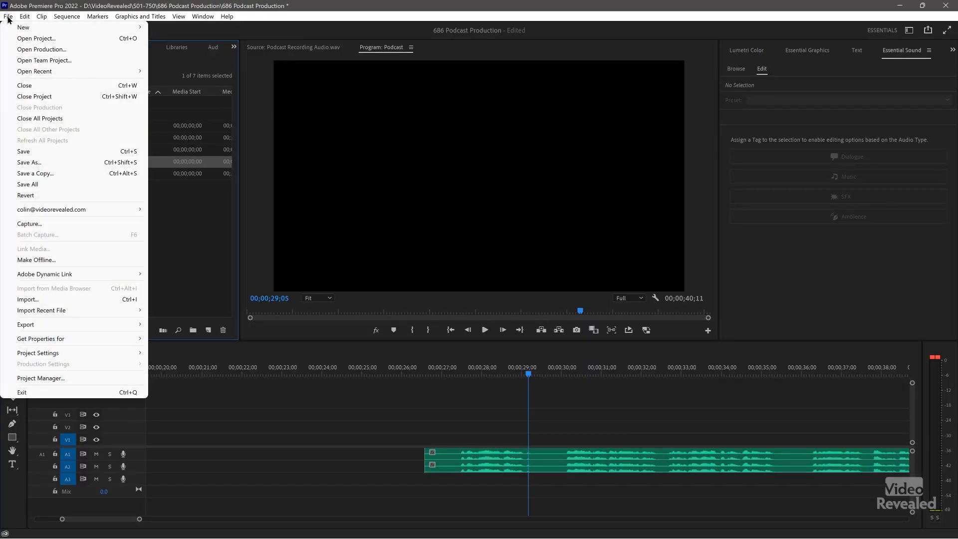
mouse_move(67, 352)
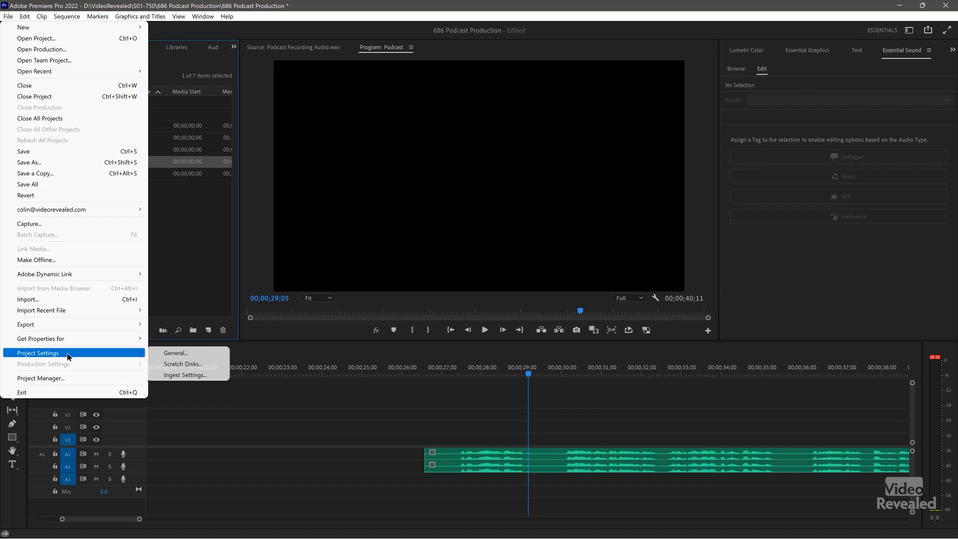
left_click(210, 367)
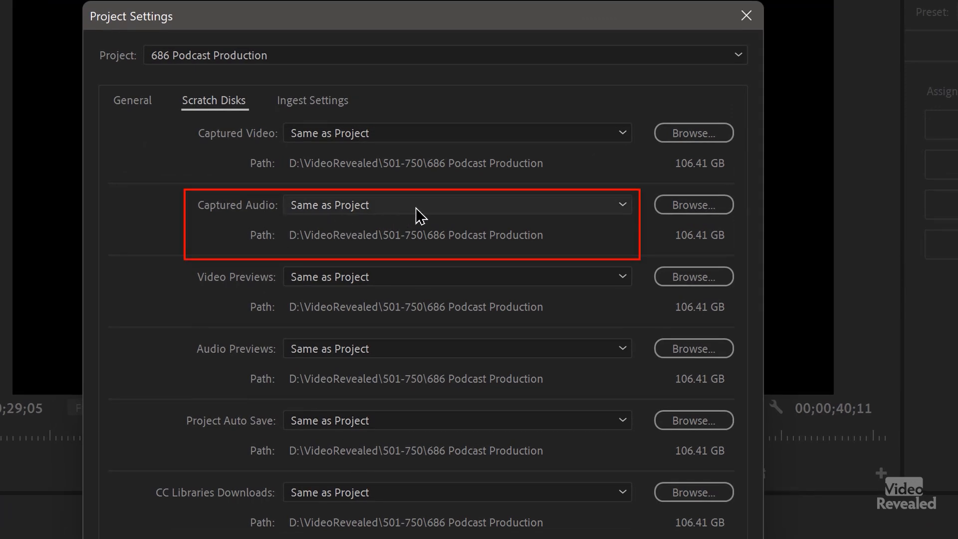
left_click(747, 16)
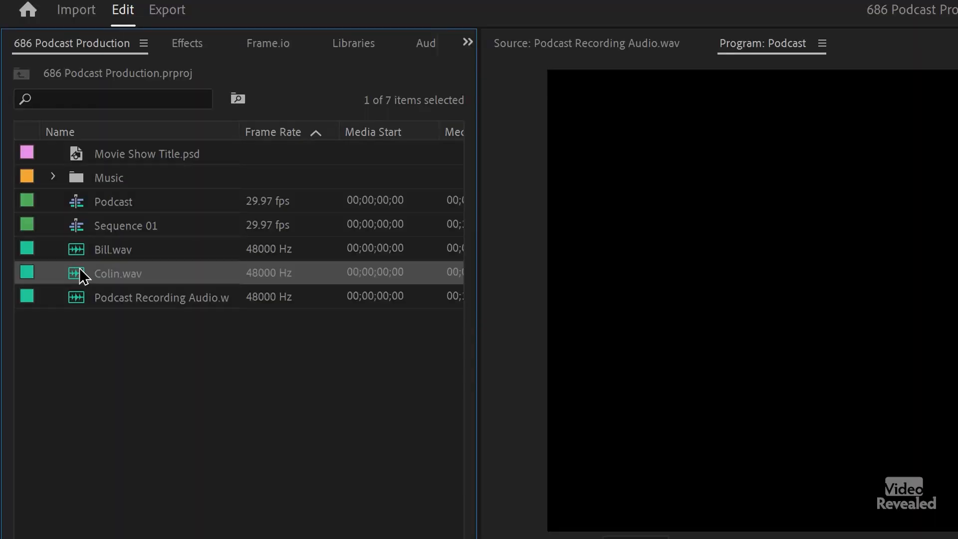
Reveal the second recorded WAV file in Explorer and trace its Captured Audio folder up to the 686 Podcast Production folder
right_click(77, 271)
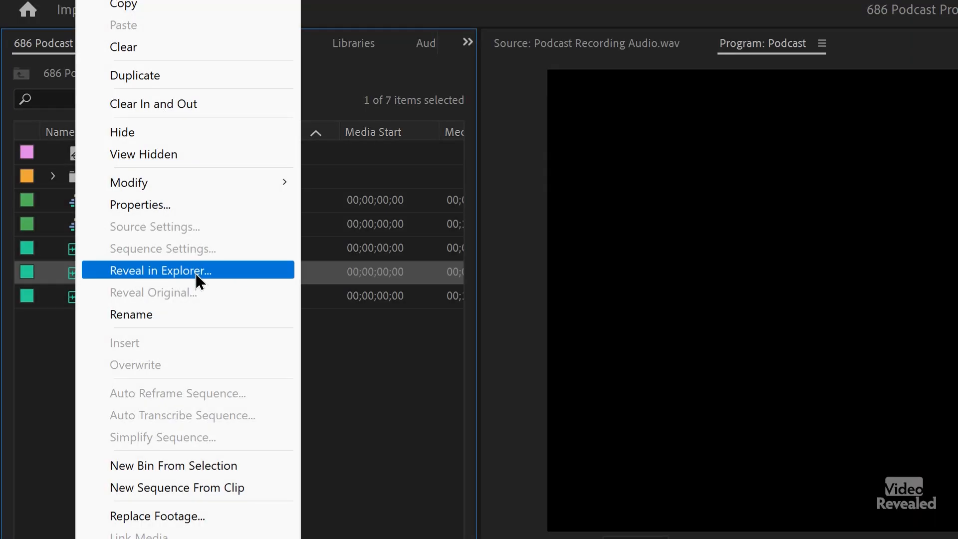
left_click(239, 271)
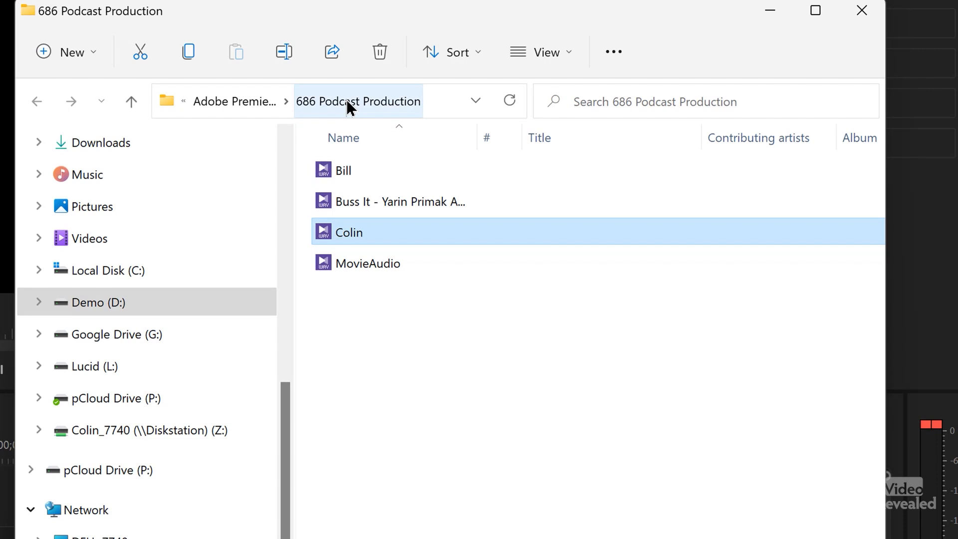
left_click(132, 102)
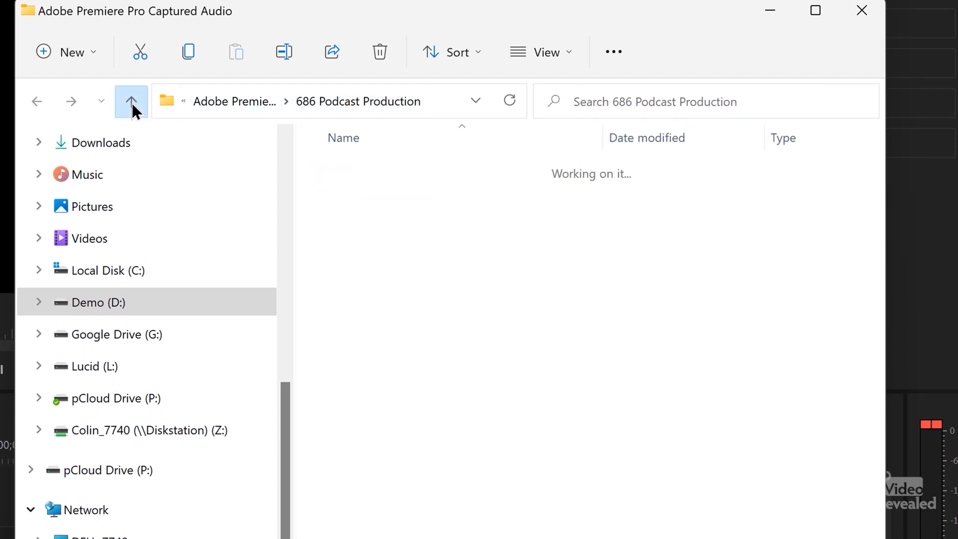
left_click(131, 103)
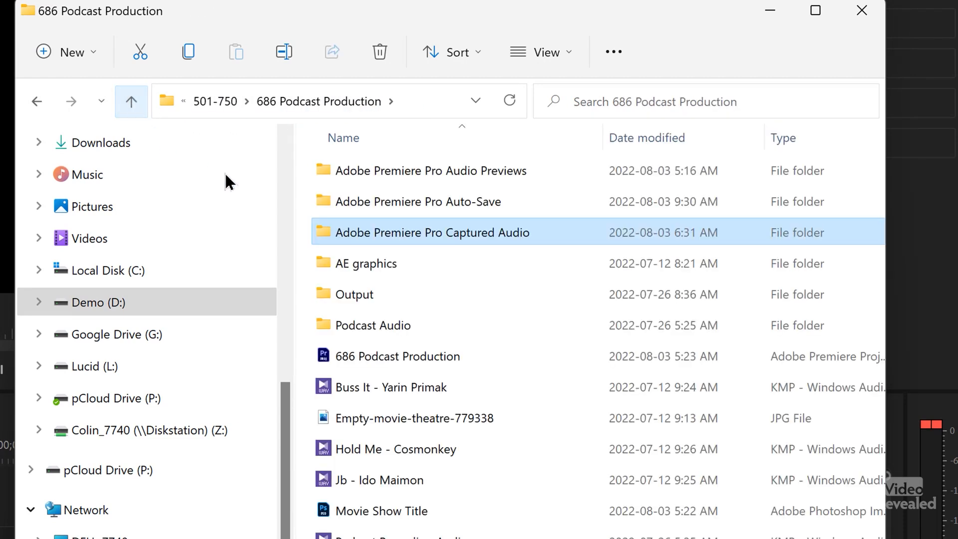
mouse_move(511, 238)
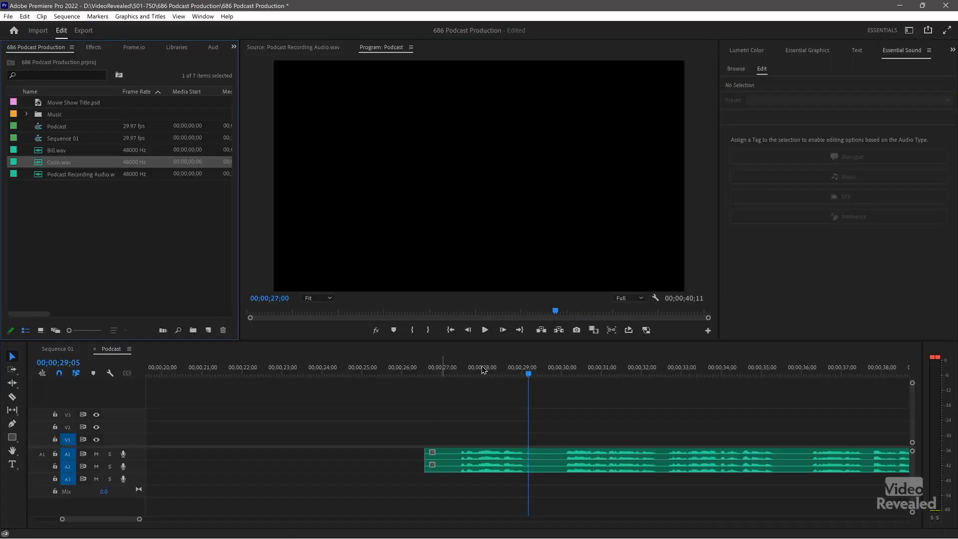
Delete both recorded clips from tracks A1 and A2 of the Podcast timeline
left_click(480, 369)
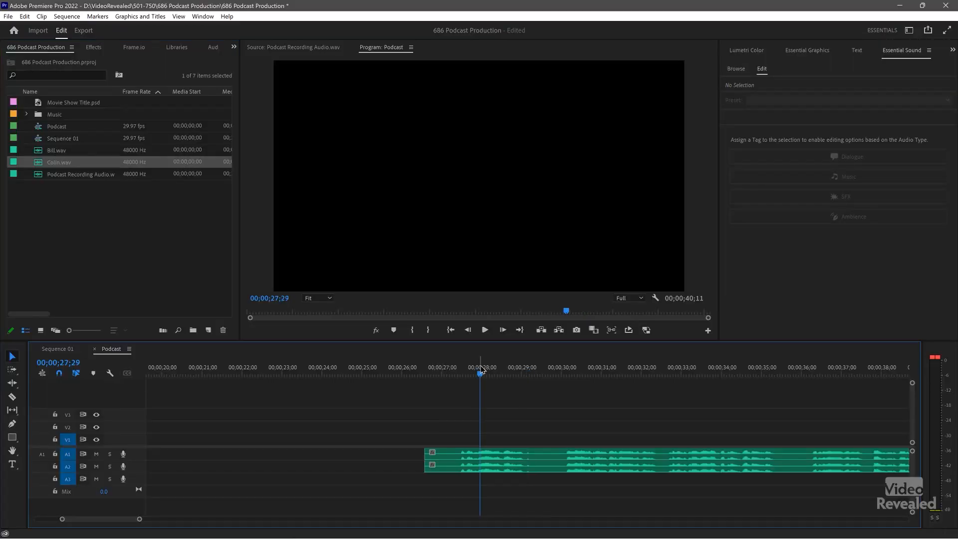
key("backslash")
left_click(845, 368)
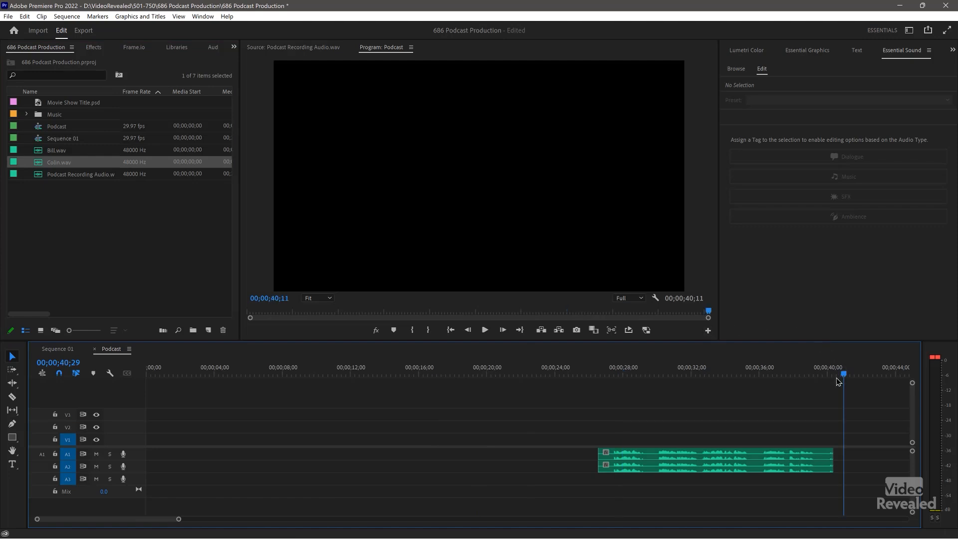
left_click(213, 47)
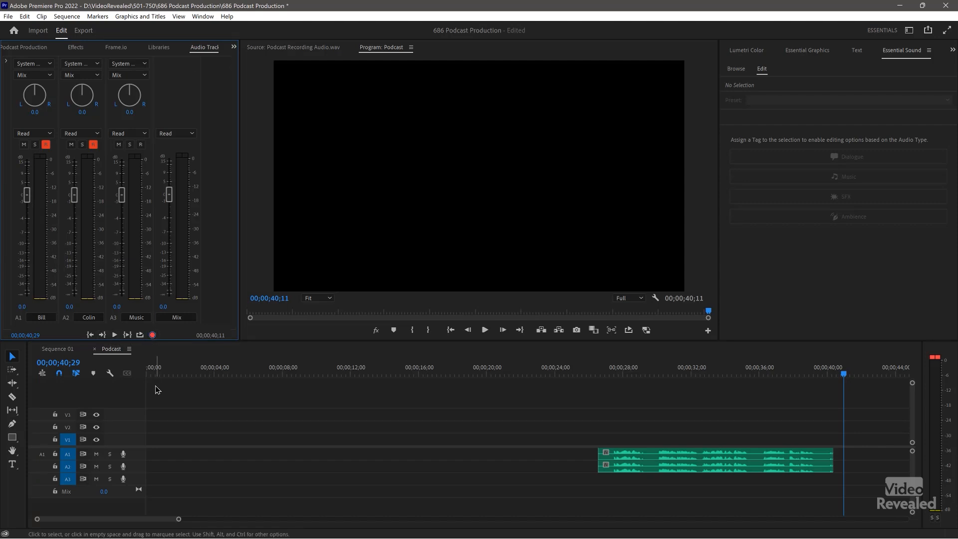
left_click_drag(549, 410, 621, 489)
key("Delete")
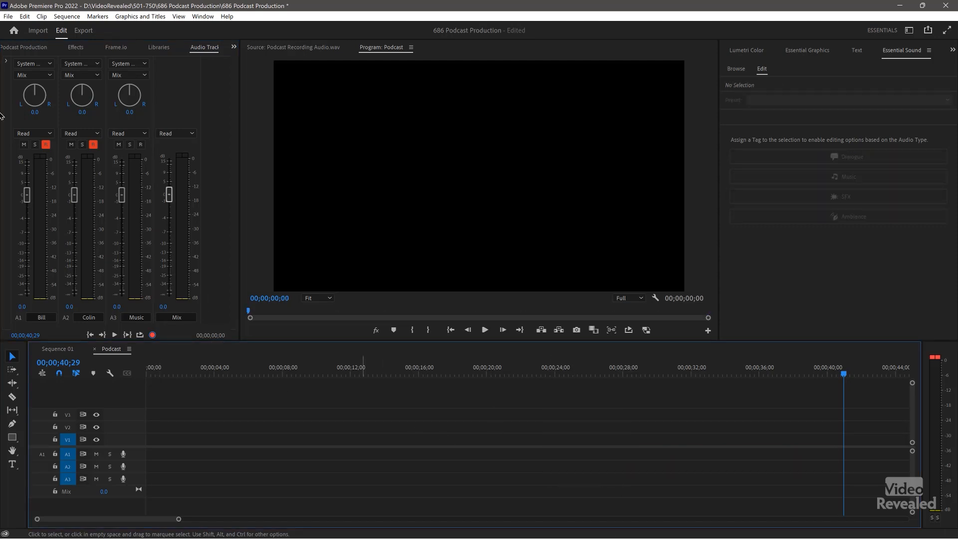
Disarm recording on tracks A1 and A2, and return to the project's media list
left_click(46, 145)
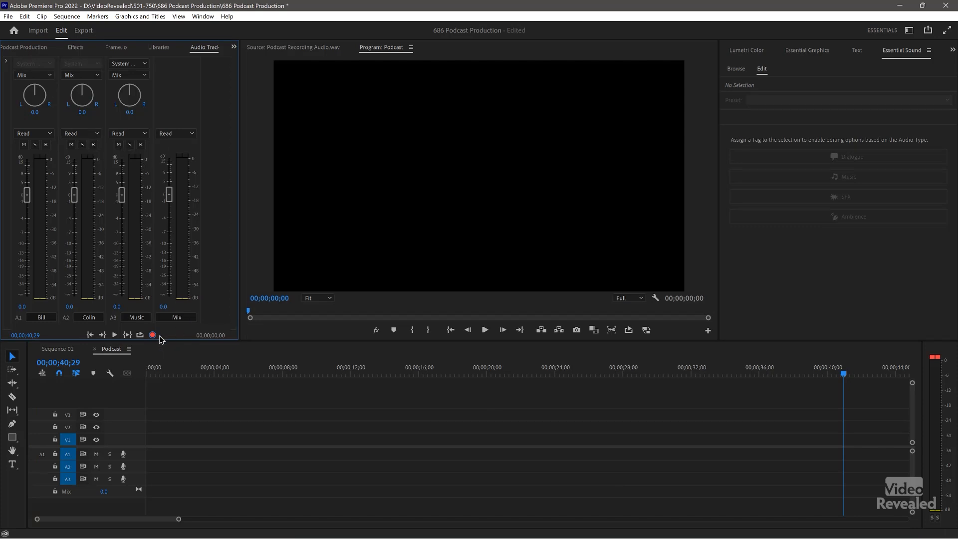
left_click(30, 48)
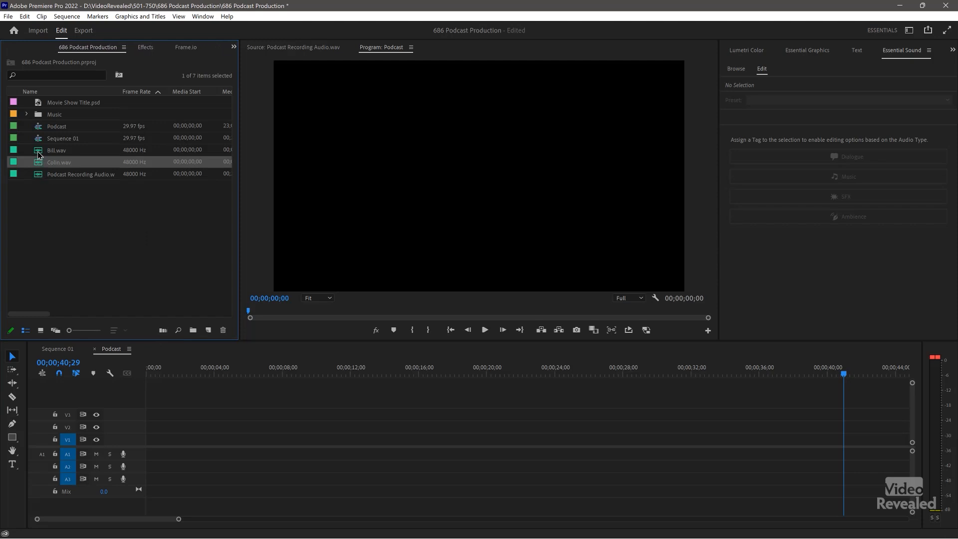
Delete the two speakers' test WAV files from the project and place Podcast Recording Audio.wav at the start of tracks A1 and A2
left_click(38, 152, "shift")
left_click(223, 329)
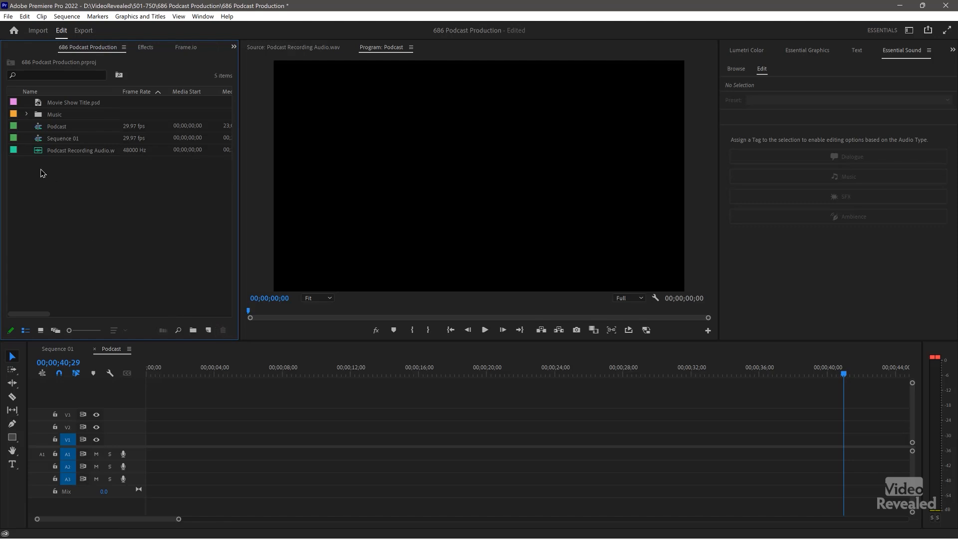
left_click_drag(35, 156, 143, 459)
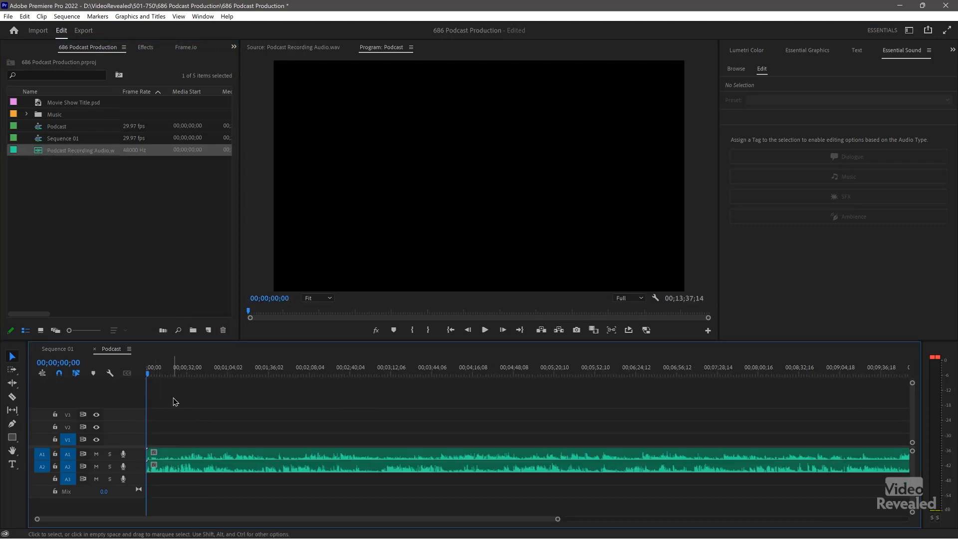
key("0")
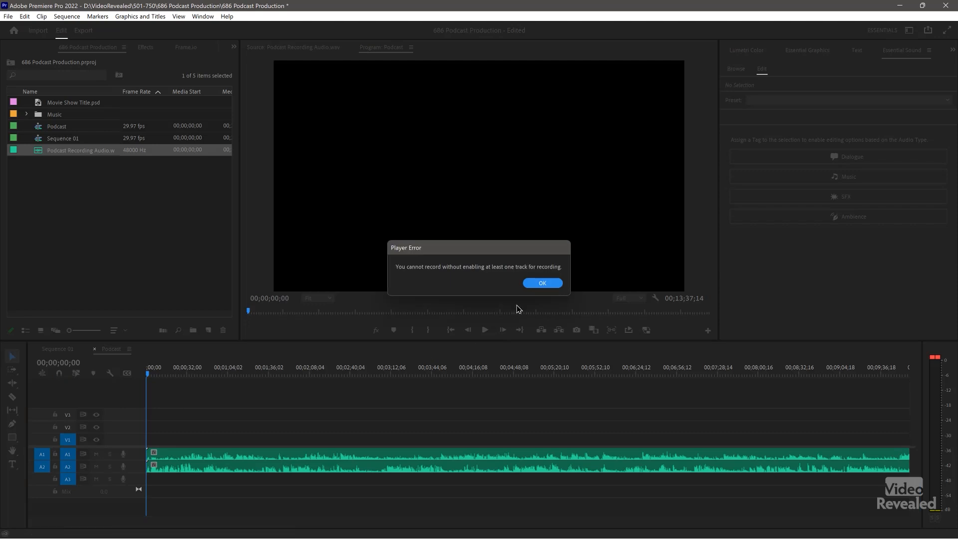
left_click(542, 284)
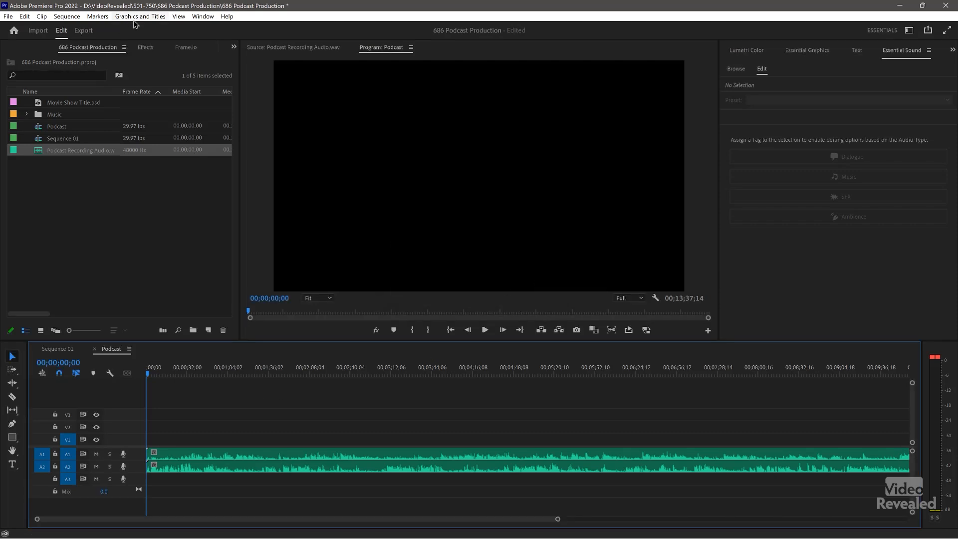
Show the Audio Track Mixer for the Podcast sequence
left_click(166, 53)
scroll(168, 49, "up", 1)
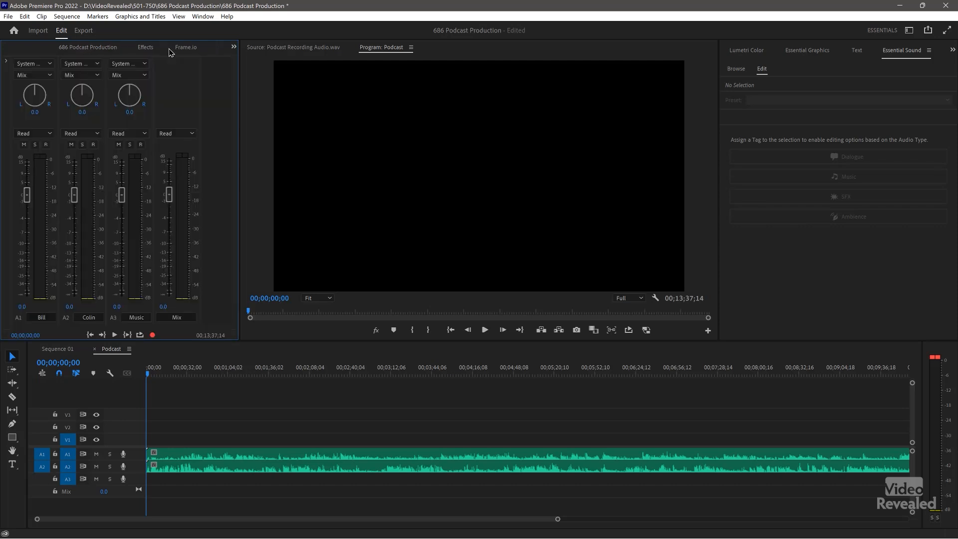
scroll(146, 50, "down", 1)
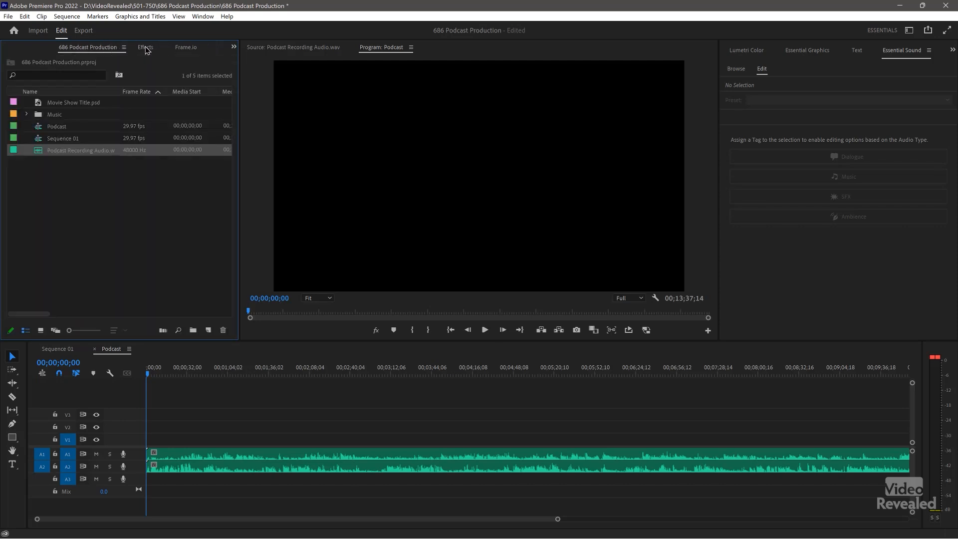
left_click(233, 47)
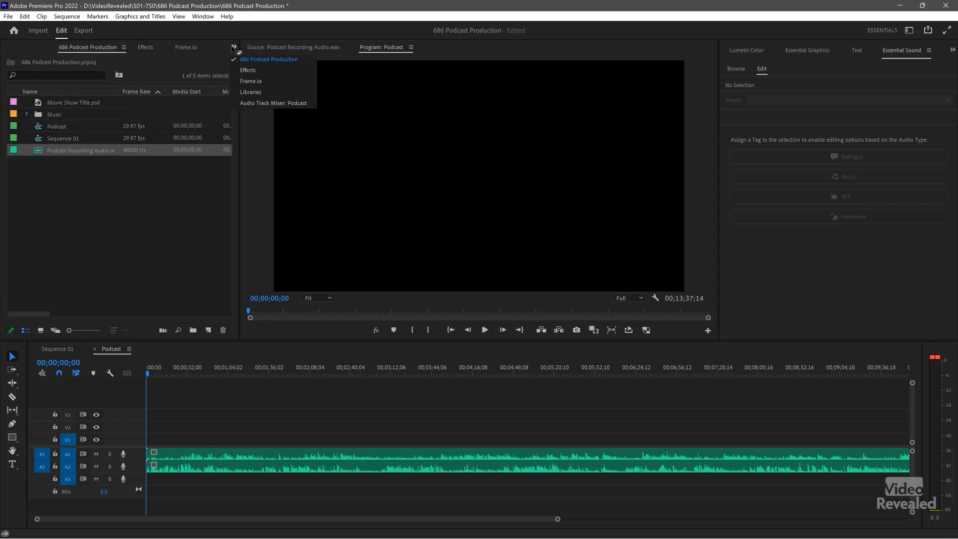
left_click(271, 102)
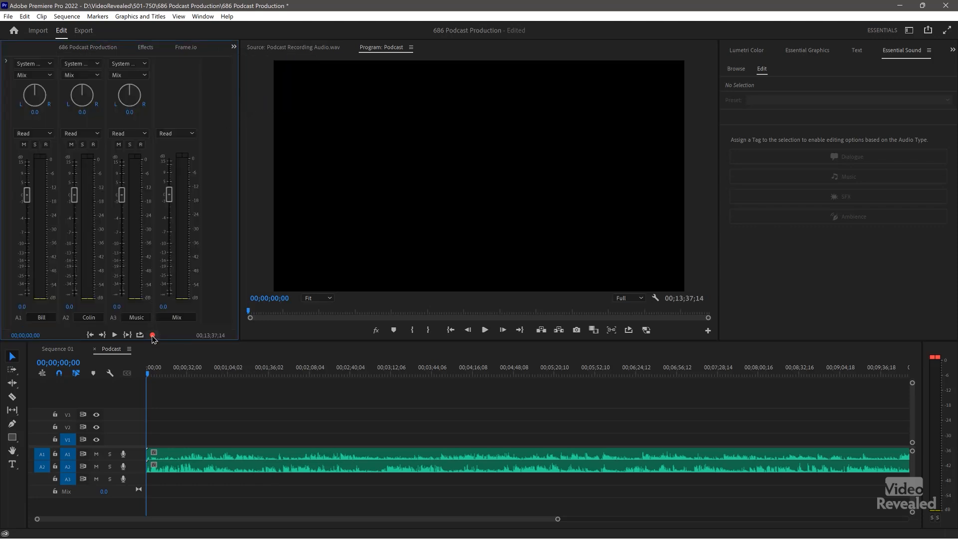
Play the podcast recording from its start and again from about 00;01;10 to check both speakers' levels
left_click(148, 375)
key("space")
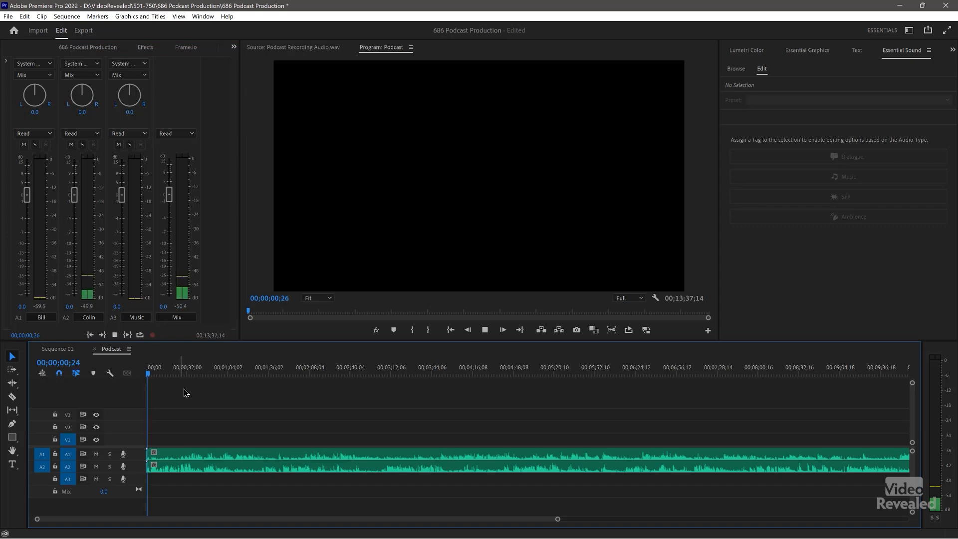
left_click(242, 373)
left_click_drag(237, 377, 234, 374)
key("space")
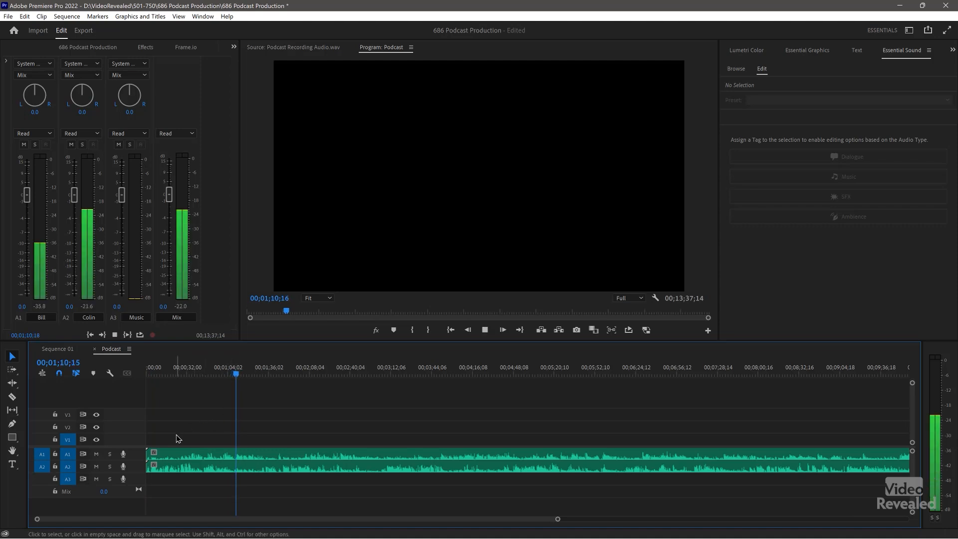
key("space")
Play the recording from the beginning of the sequence, and the Balanced Male Voice processing from 00;04;20;08
key("Home")
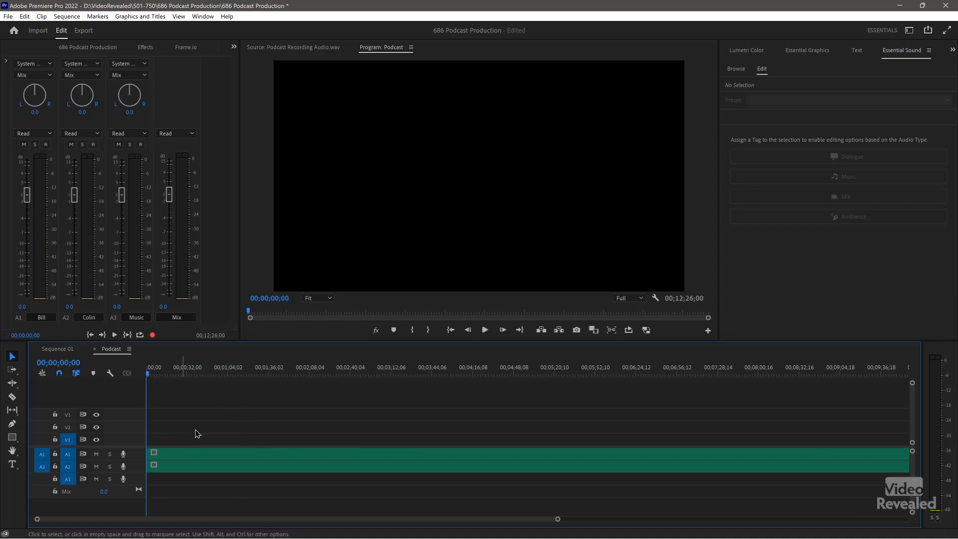
key("space")
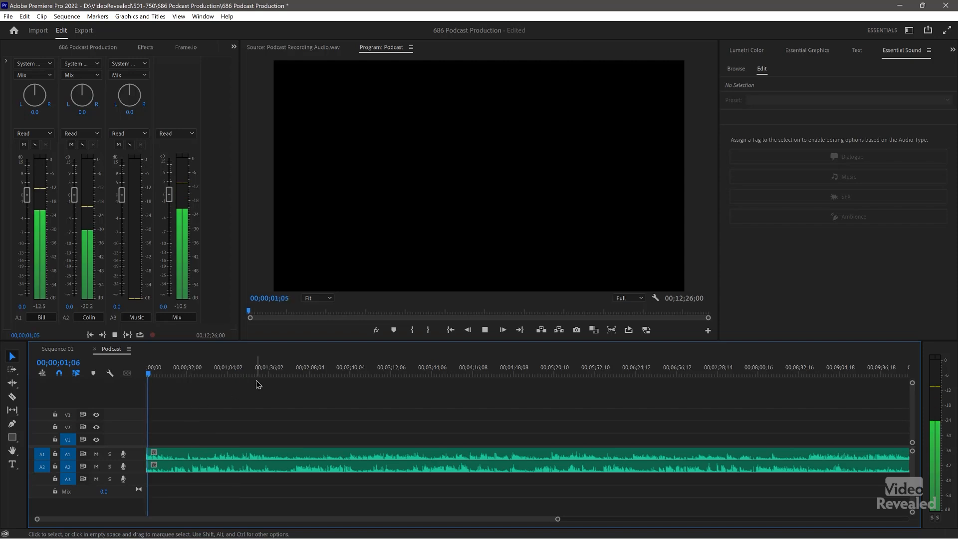
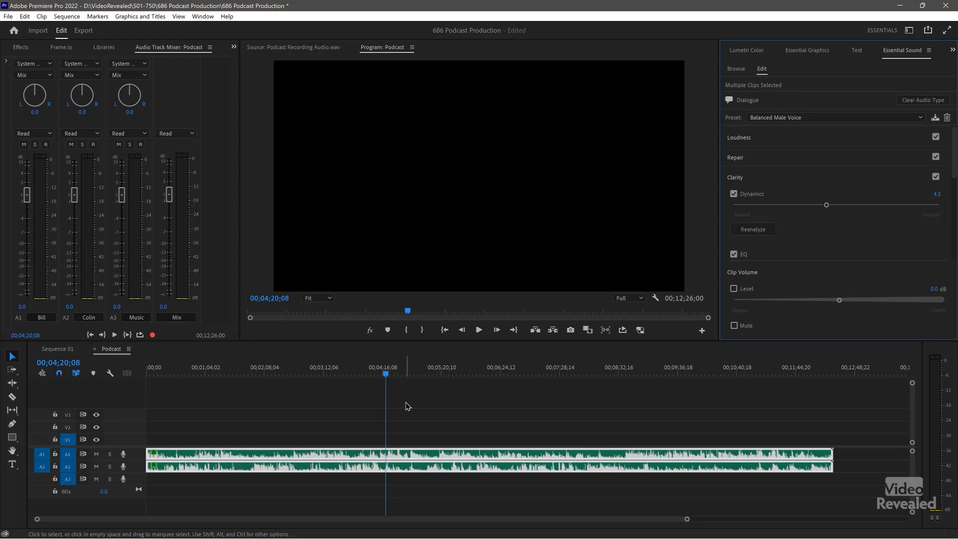
key("space")
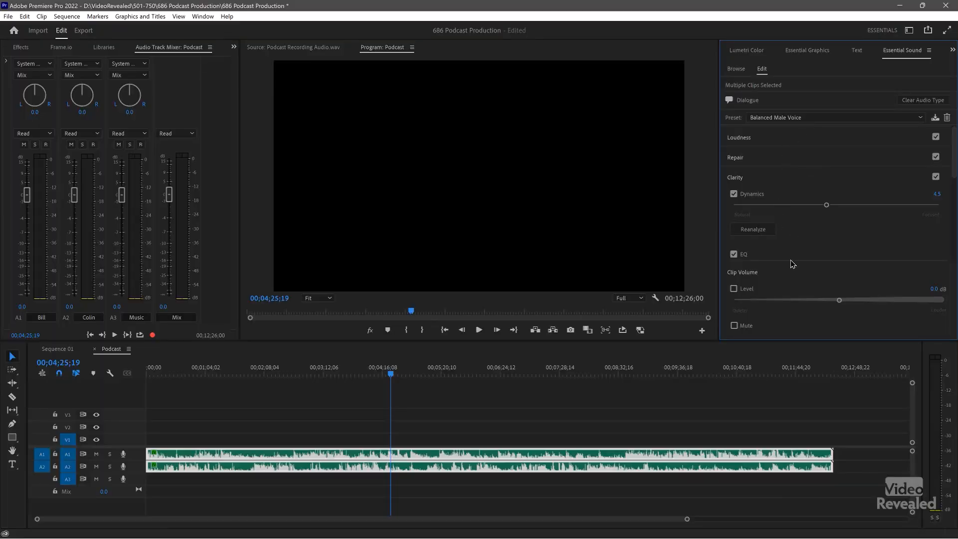
Review the effects applied to both voice clips in Effect Controls, collapse their settings, and listen to the processed voices
left_click(752, 51)
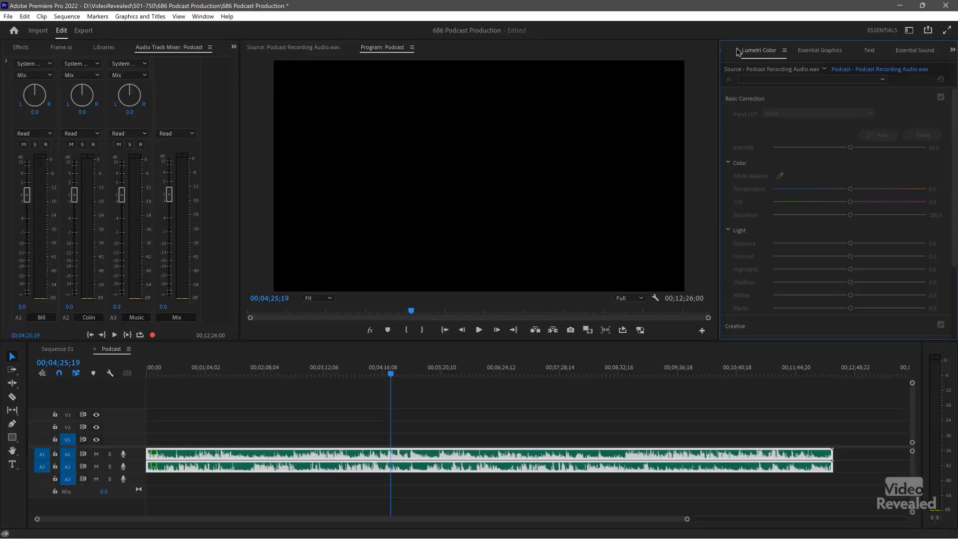
left_click(729, 52)
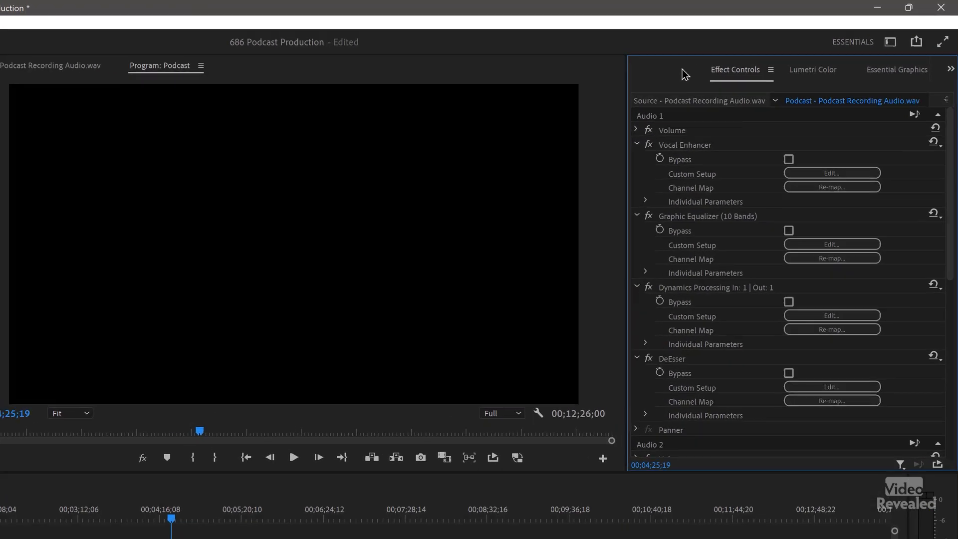
scroll(664, 282, "down", 2)
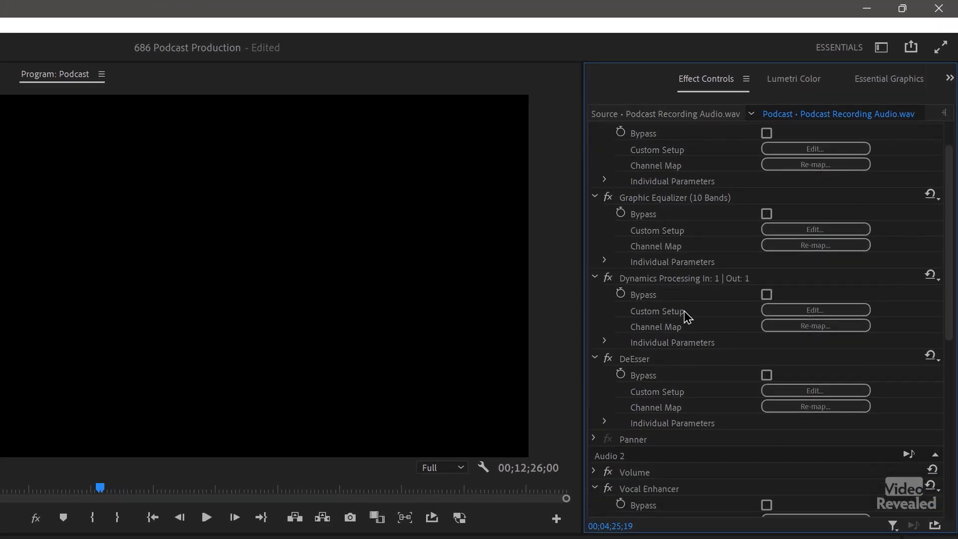
scroll(685, 251, "up", 2)
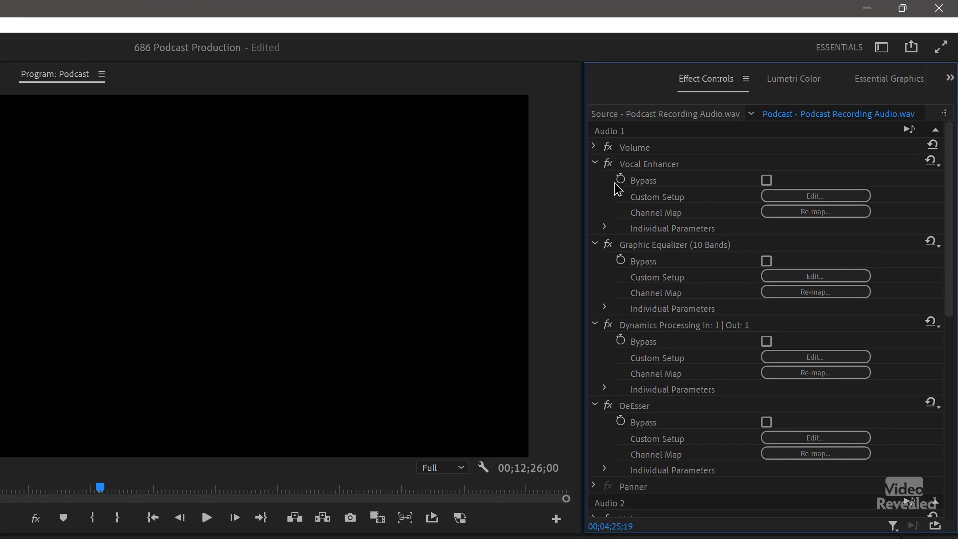
left_click(595, 163)
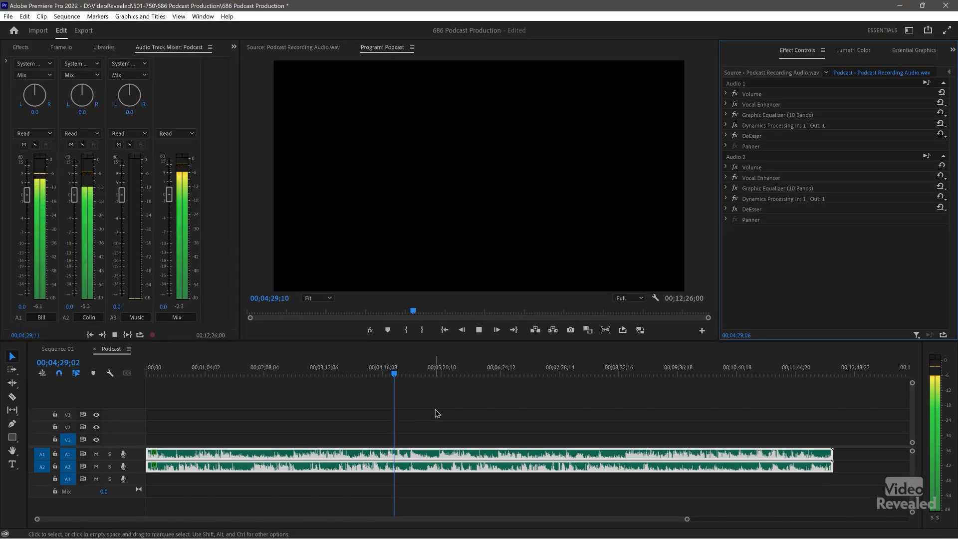
key("space")
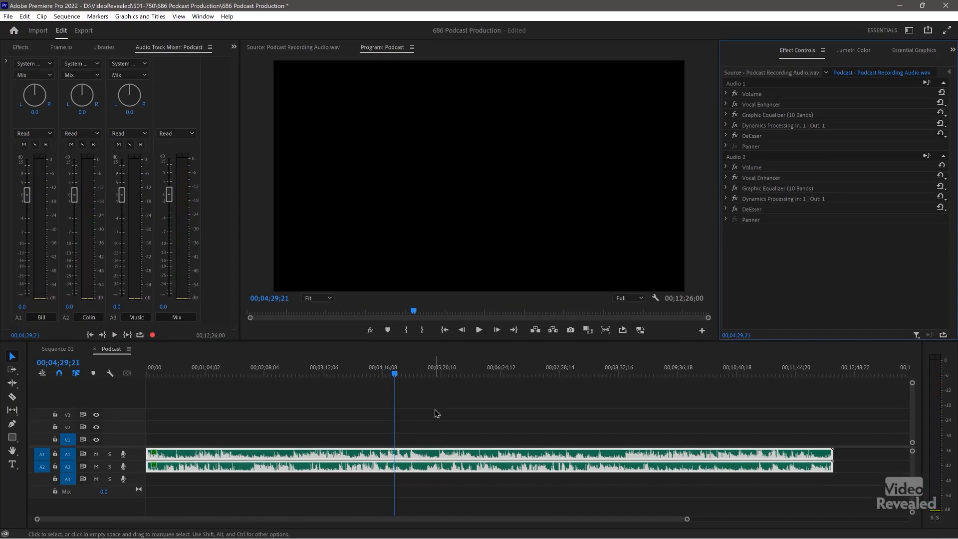
Move both voice clips together on tracks A1 and A2 so they start at about 00;00;17;21, leaving room for intro music
left_click_drag(153, 374, 122, 374)
key("equal")
key("equal")
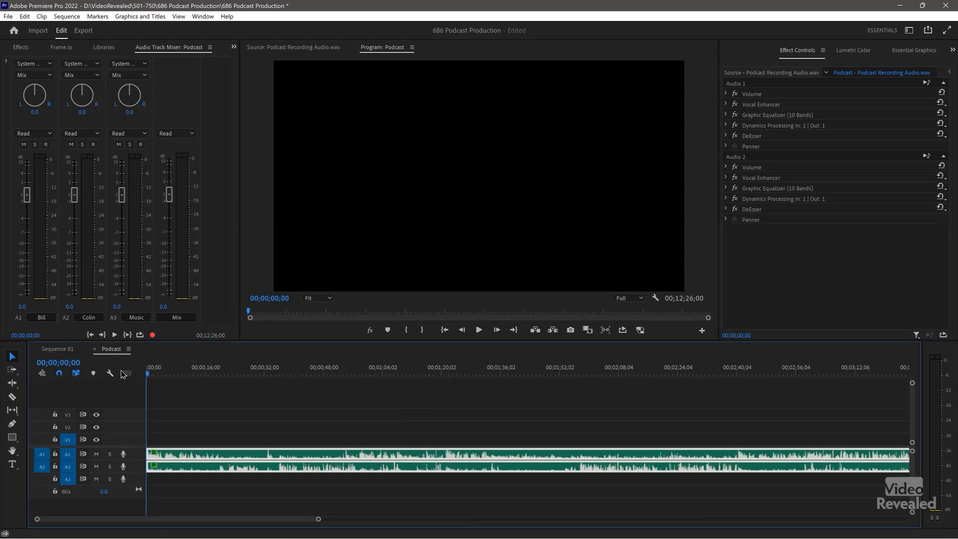
left_click(187, 419)
left_click_drag(171, 456, 237, 454)
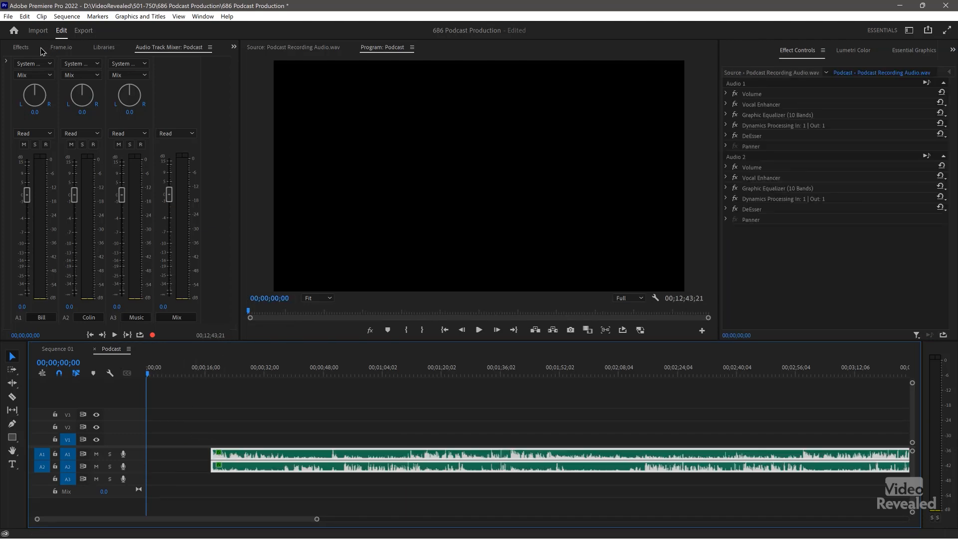
Place the Jb music file from the Music bin at the start of track A3 and expand the track's height
left_click(21, 48)
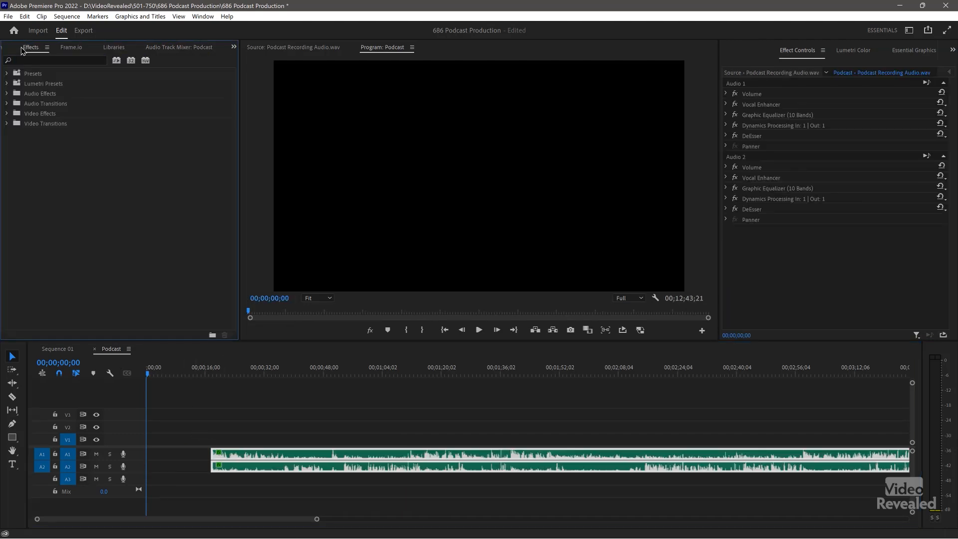
scroll(21, 48, "up", 1)
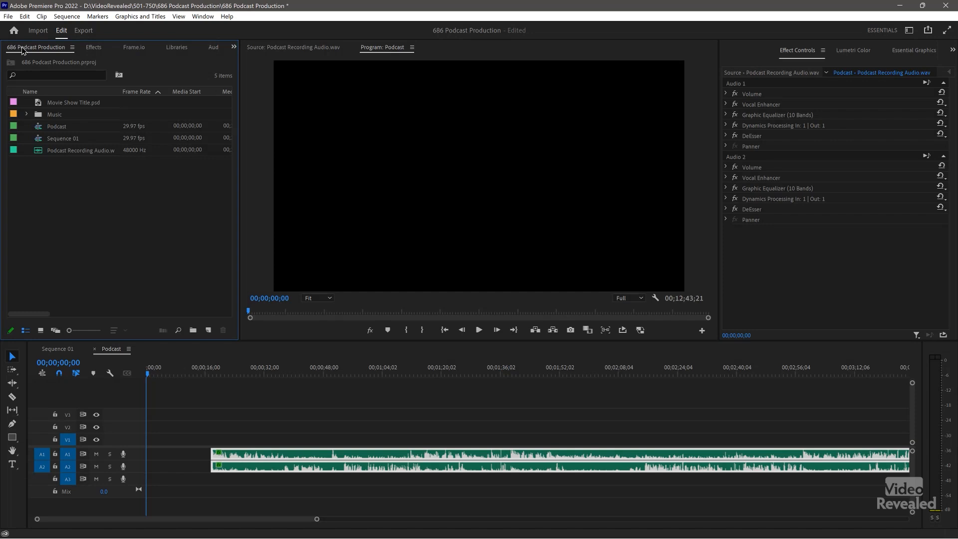
left_click(27, 114)
left_click_drag(50, 143, 149, 489)
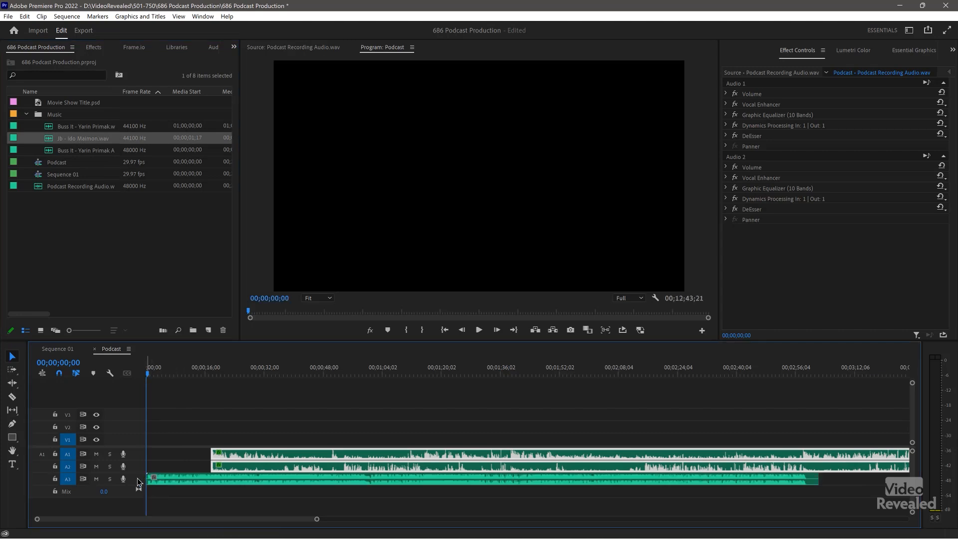
double_click(138, 482)
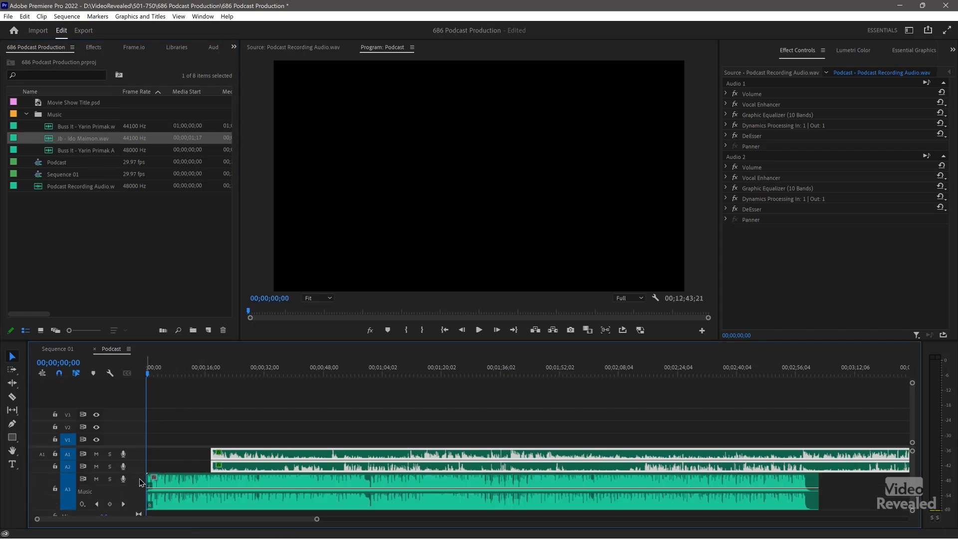
double_click(139, 482)
double_click(139, 480)
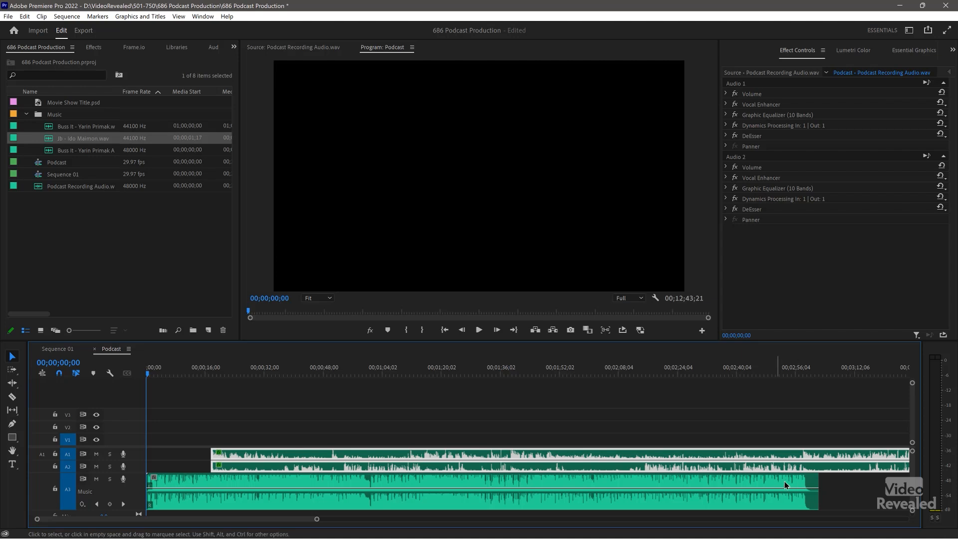
Play the end of the music clip on A3 from about 00;02;56 to hear how the song finishes
left_click(796, 374)
key("space")
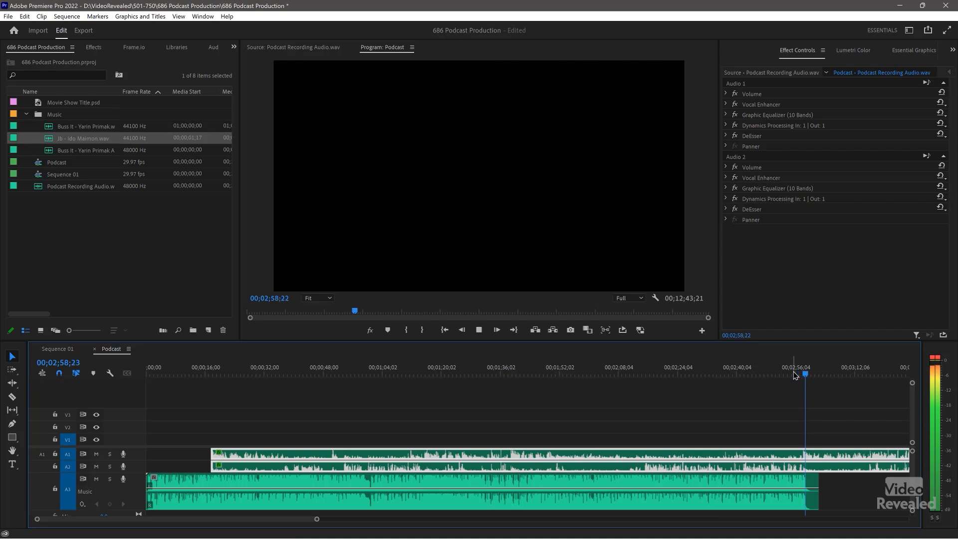
key("space")
Remix the music clip on A3 with the Remix Tool to a target duration of 00;00;24;01
left_click(793, 483)
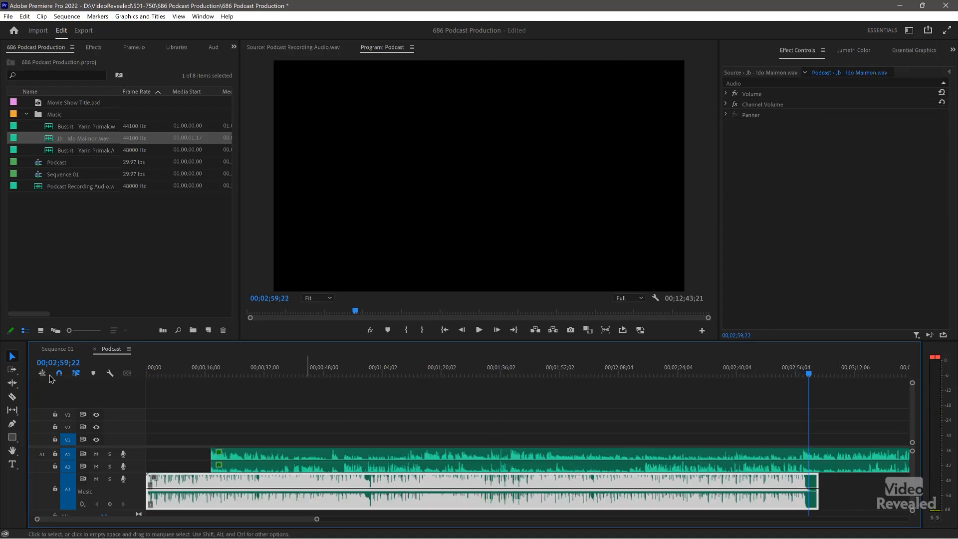
left_click(13, 385)
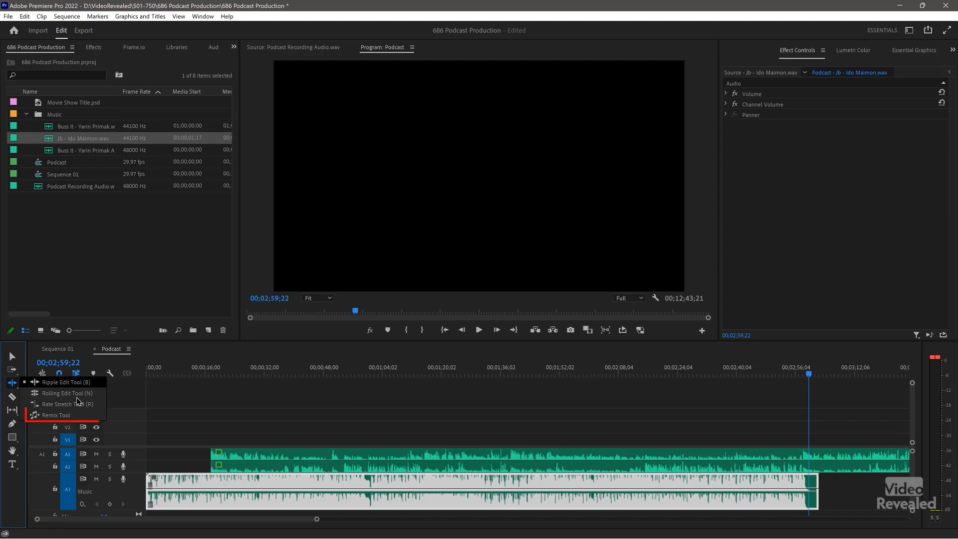
left_click(81, 422)
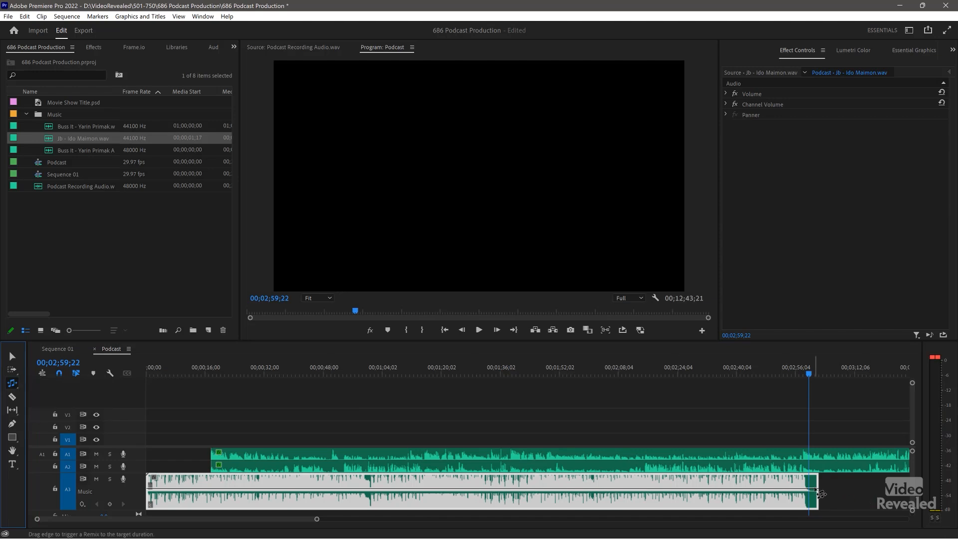
left_click_drag(816, 490, 233, 489)
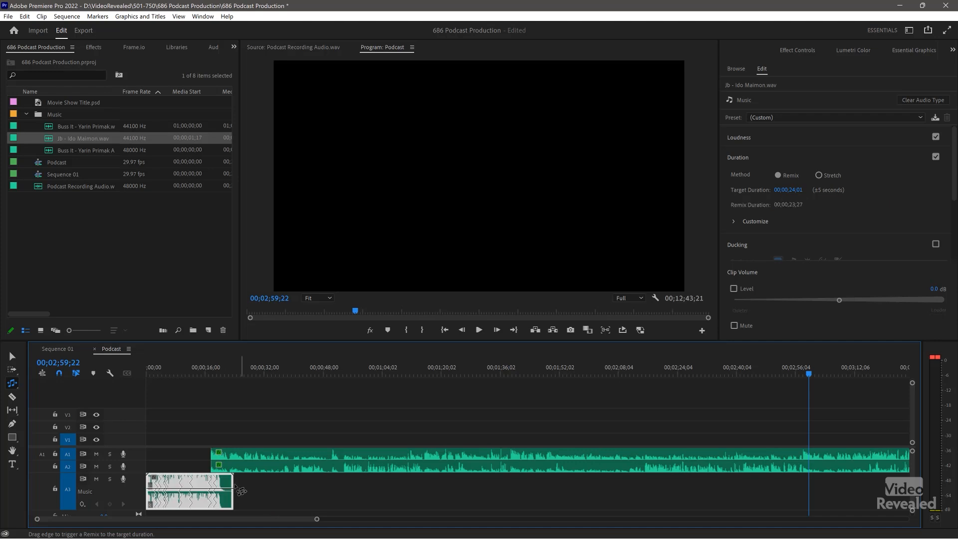
Play the remixed music from the start of the sequence and around where the voices begin, returning to the Selection tool
left_click_drag(158, 376, 146, 377)
key("space")
key("v")
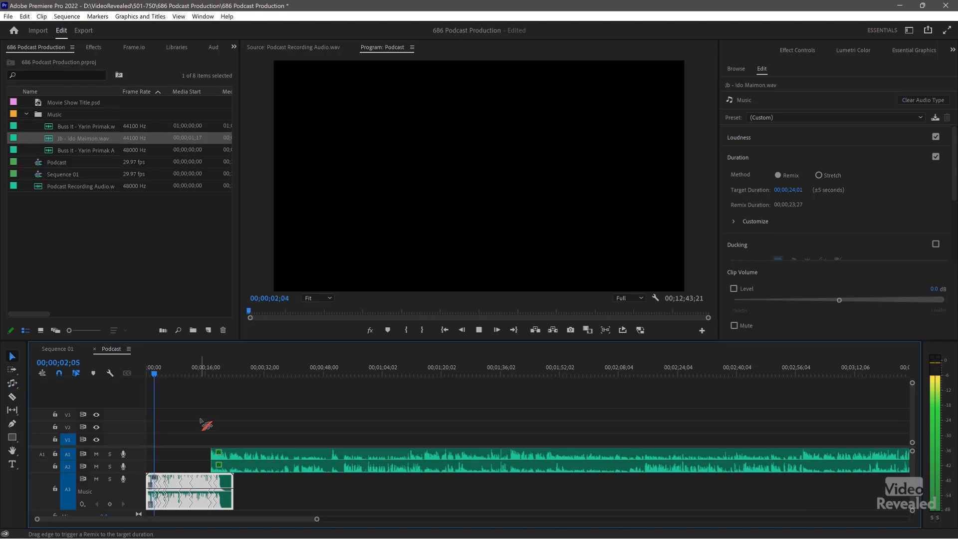
left_click(204, 375)
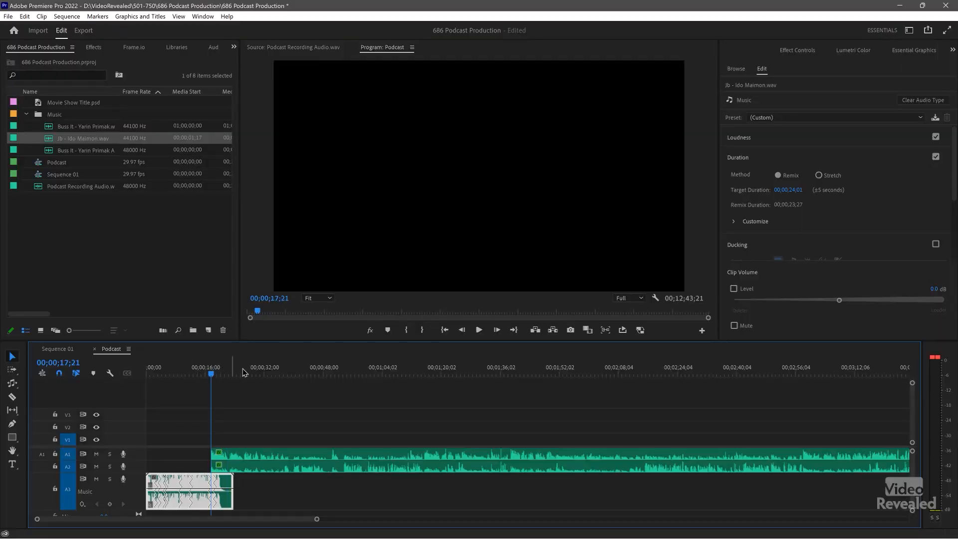
Add two volume keyframes to the A3 music clip where the voices begin, lower the level from about 00;00;18;15, and play that section
key("equal")
key("equal")
key("equal")
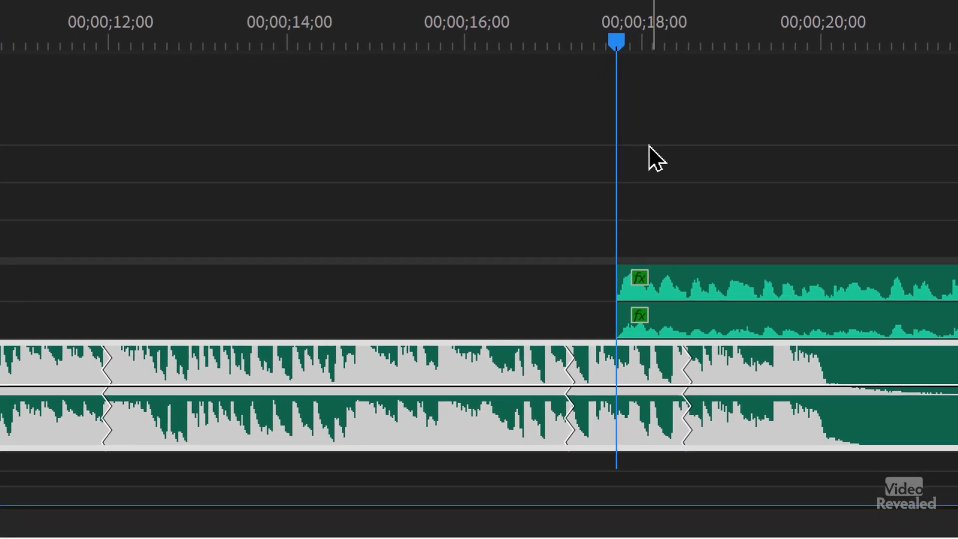
left_click(581, 310)
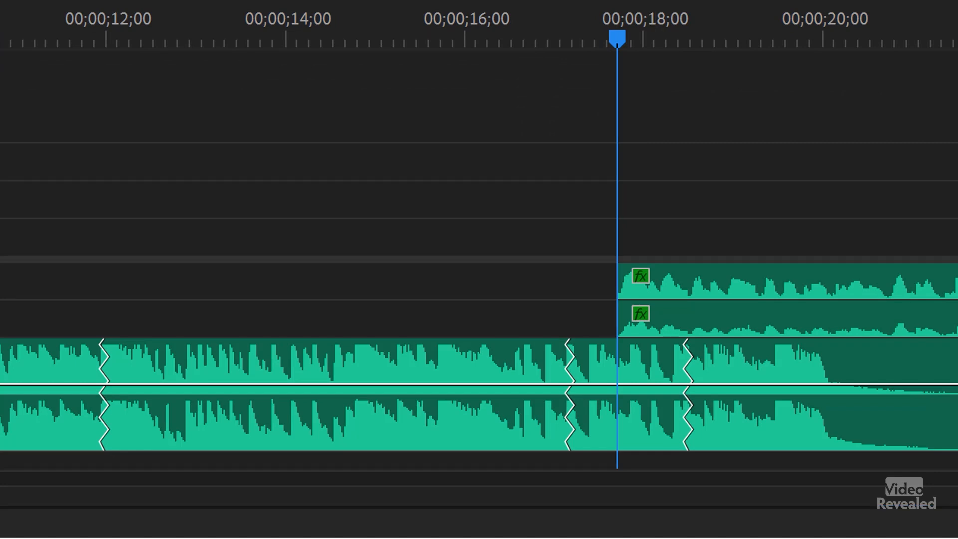
left_click(590, 384, "ctrl")
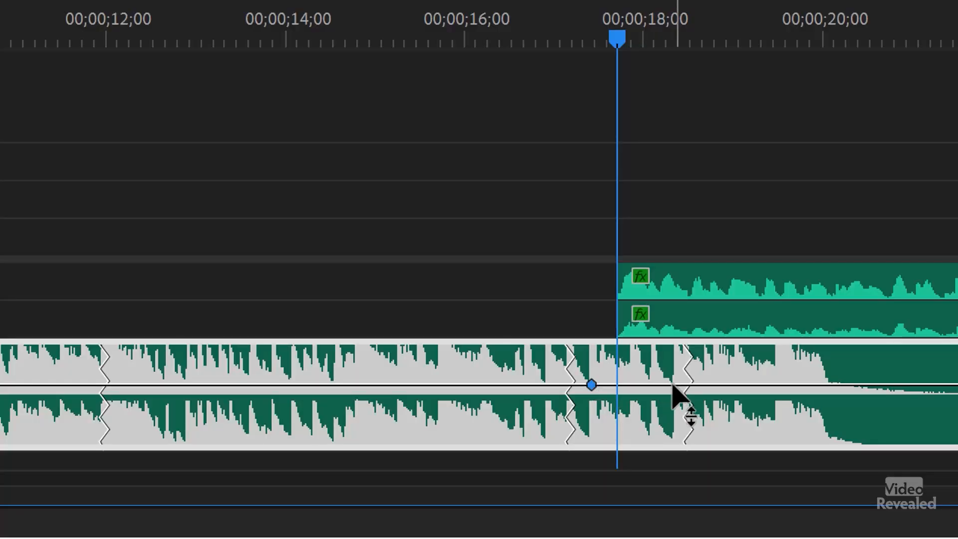
left_click_drag(672, 385, 686, 429)
key("Up")
key("space")
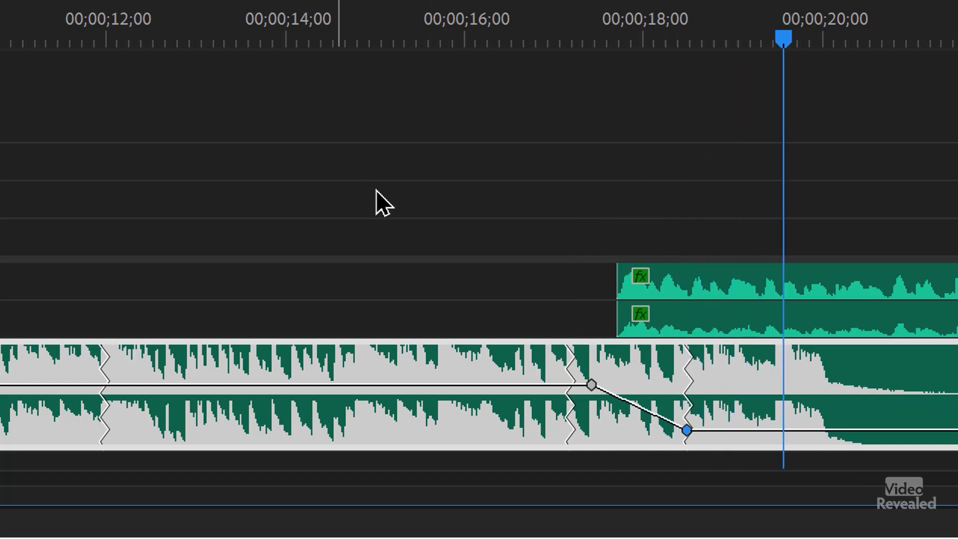
left_click_drag(686, 429, 689, 416)
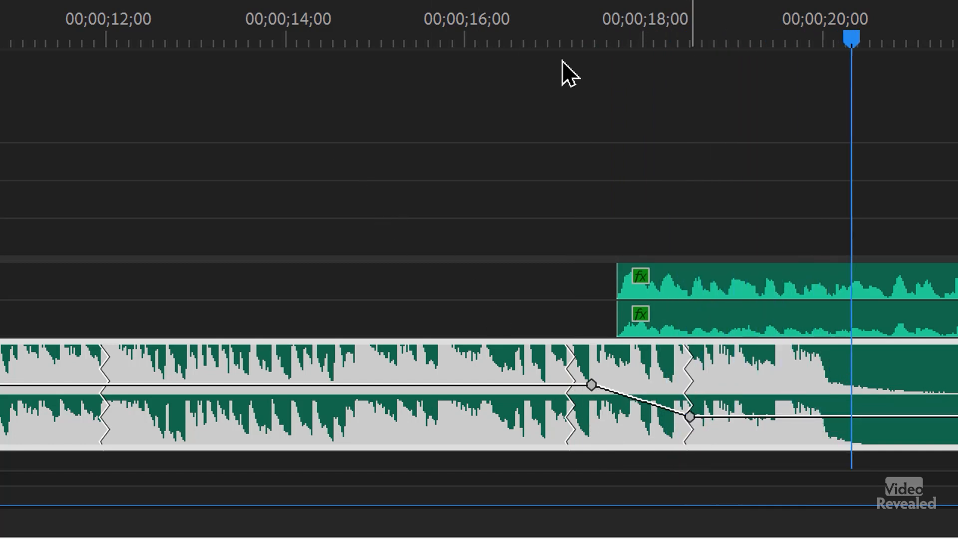
left_click(579, 30)
Change the lower volume keyframe on the A3 music to Bezier, bend the fade into a curve, and play the transition
right_click(690, 416)
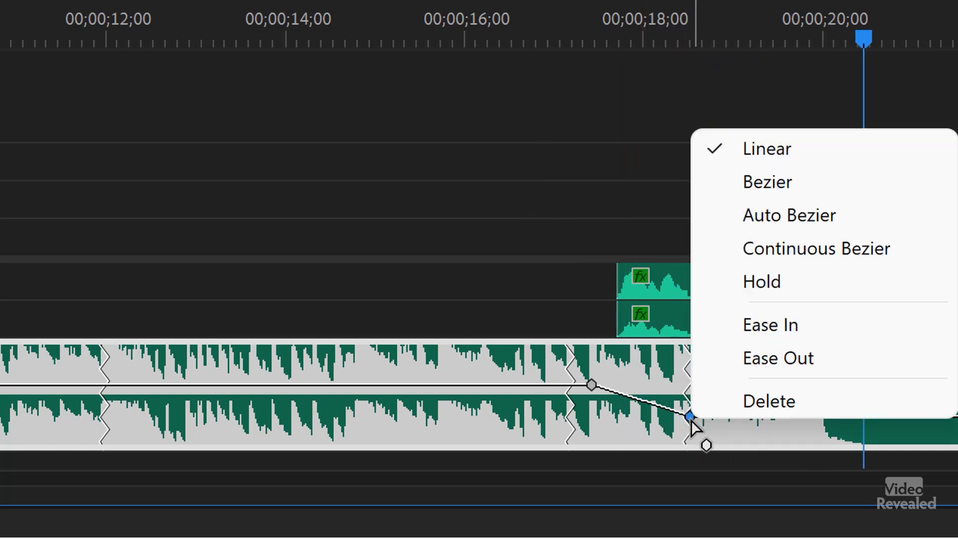
left_click(851, 190)
left_click_drag(677, 414, 666, 392)
left_click(597, 23)
key("space")
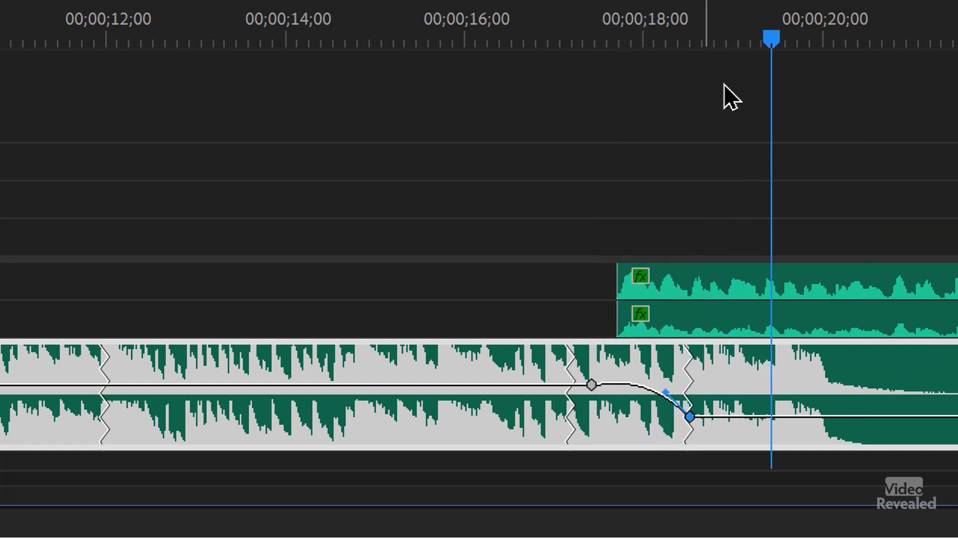
left_click(696, 122)
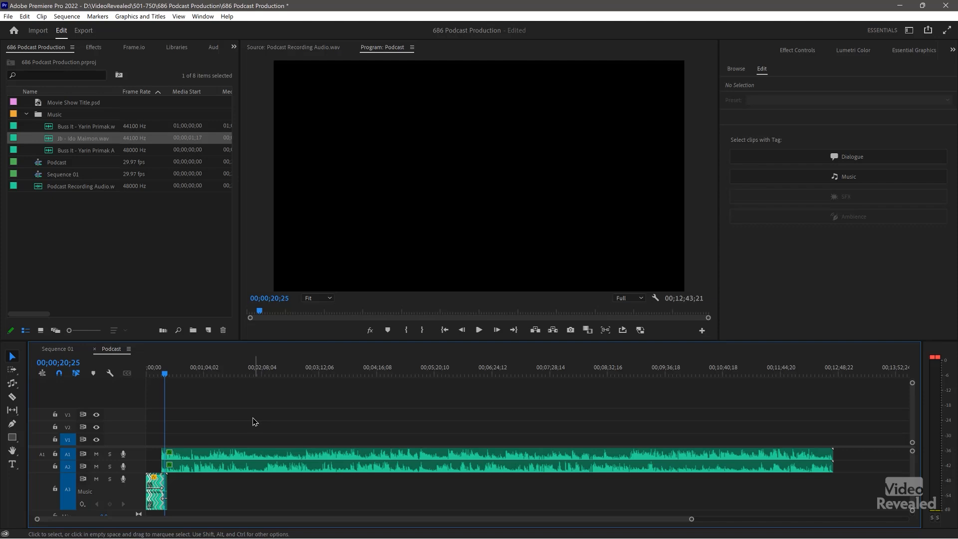
Place Movie Show Title.psd at the start of V1, extend it to the end of the voice clips, and play around 00;04;19
left_click(59, 349)
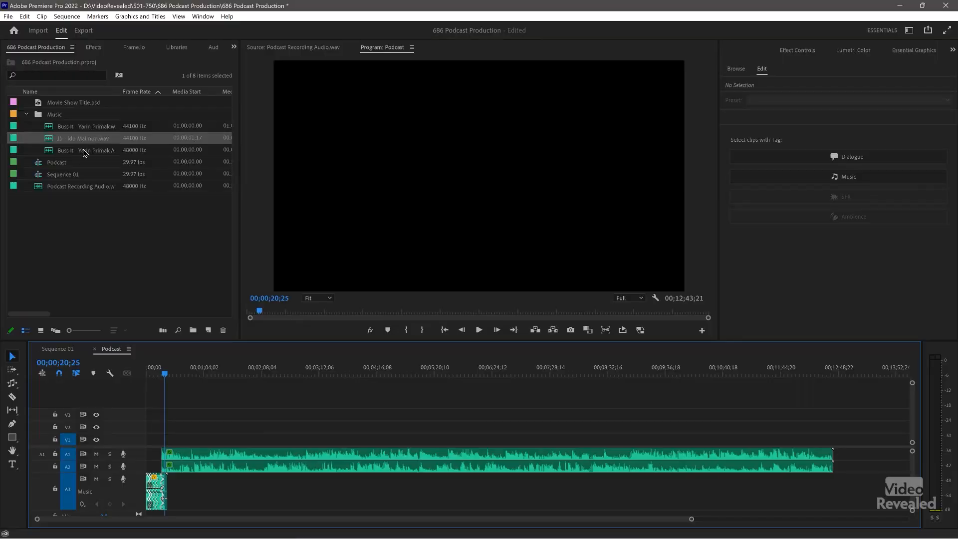
left_click_drag(39, 104, 246, 441)
key("ctrl+z")
left_click_drag(157, 436, 833, 453)
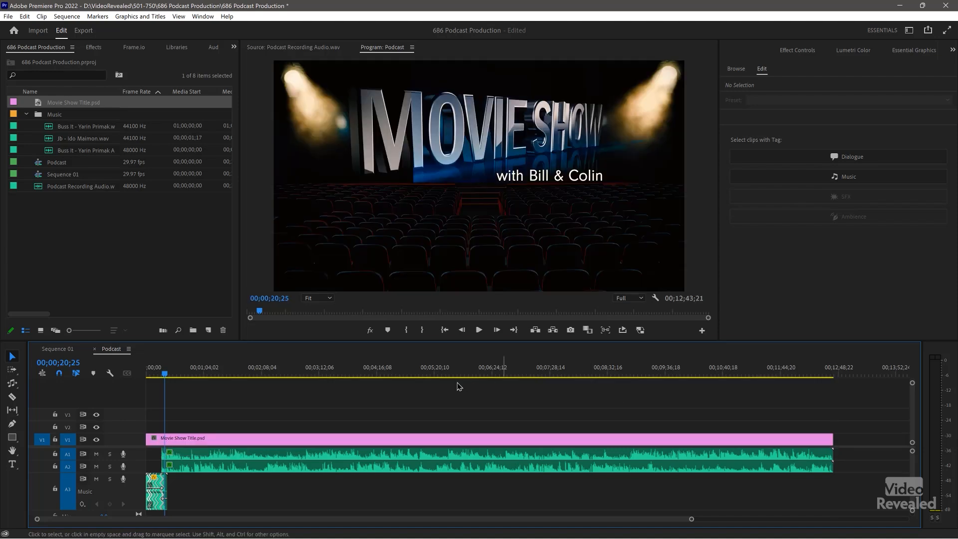
left_click_drag(369, 372, 378, 372)
key("space")
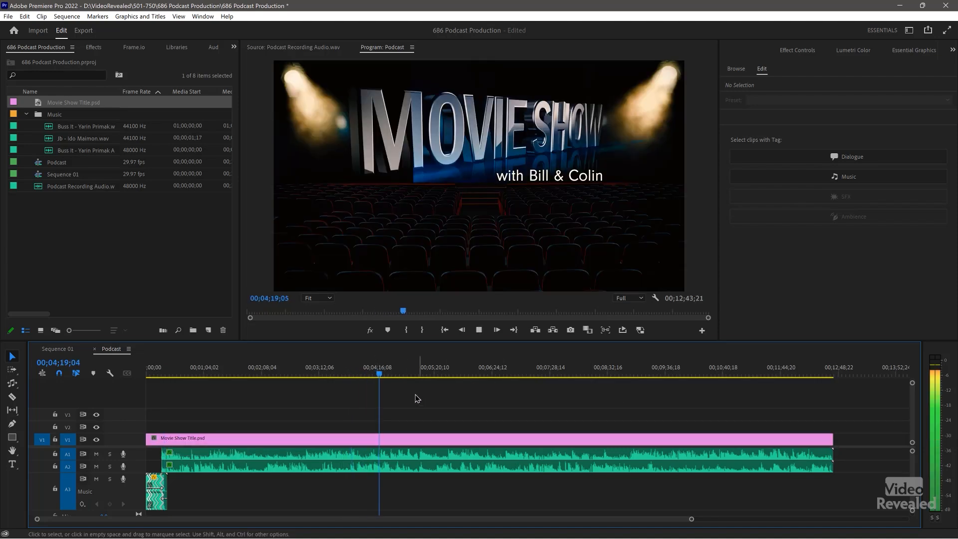
left_click(442, 457)
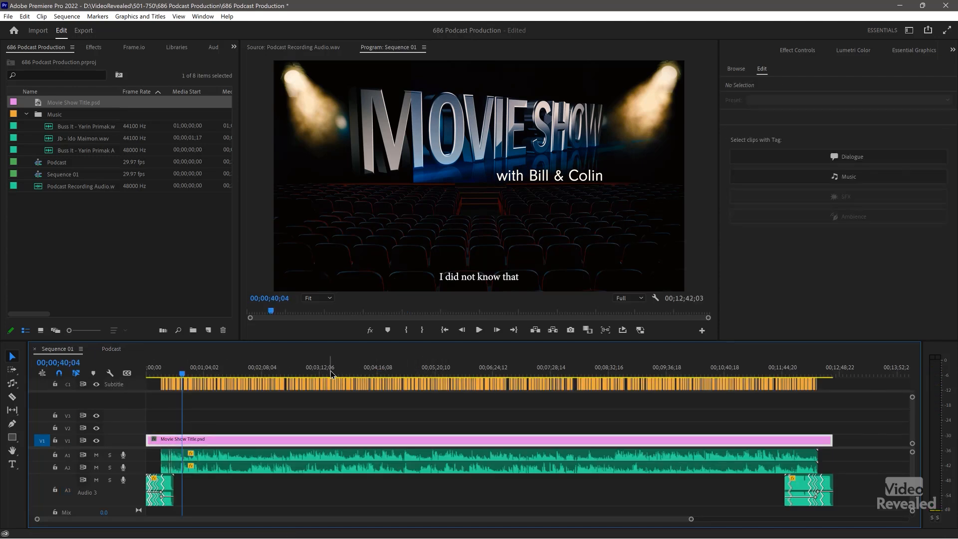
Play the captioned Sequence 01 around 00;03;28 and return to the Podcast sequence
left_click(331, 372)
key("space")
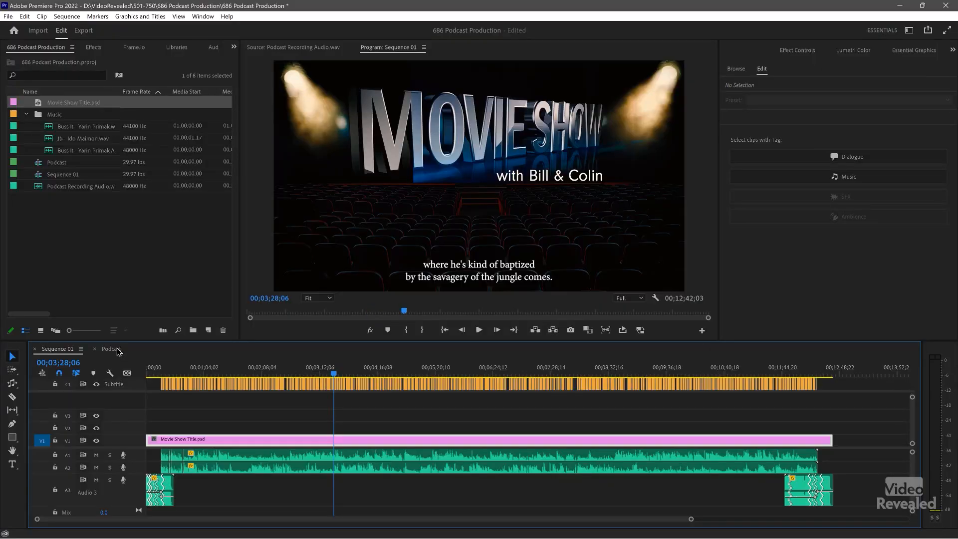
left_click(117, 349)
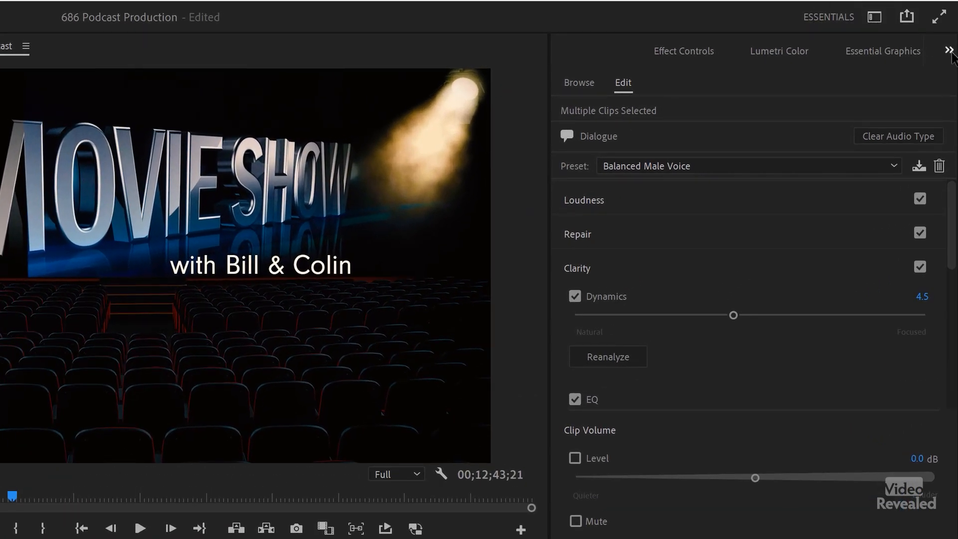
Display the captions workspace for the Podcast sequence and examine the available transcription languages and audio track choices
left_click(949, 51)
left_click(893, 131)
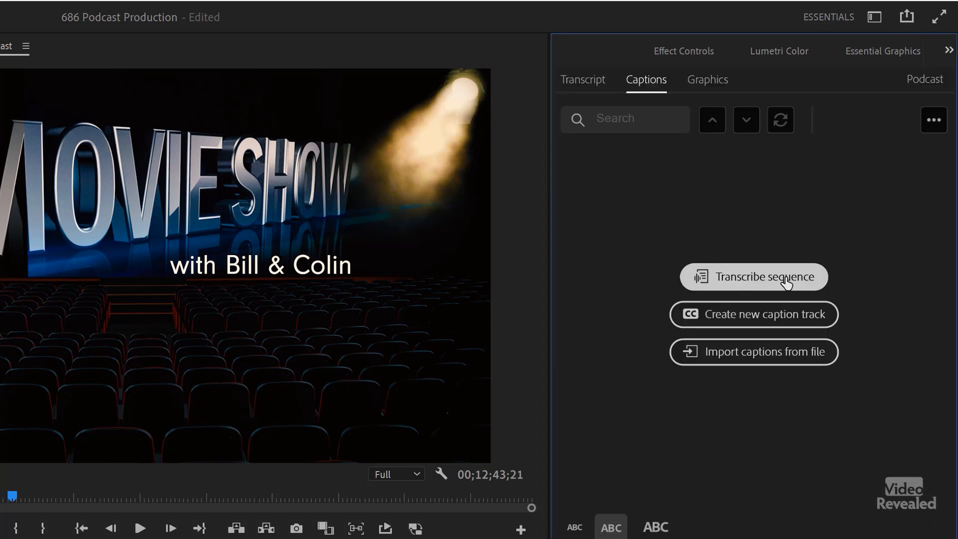
left_click(786, 283)
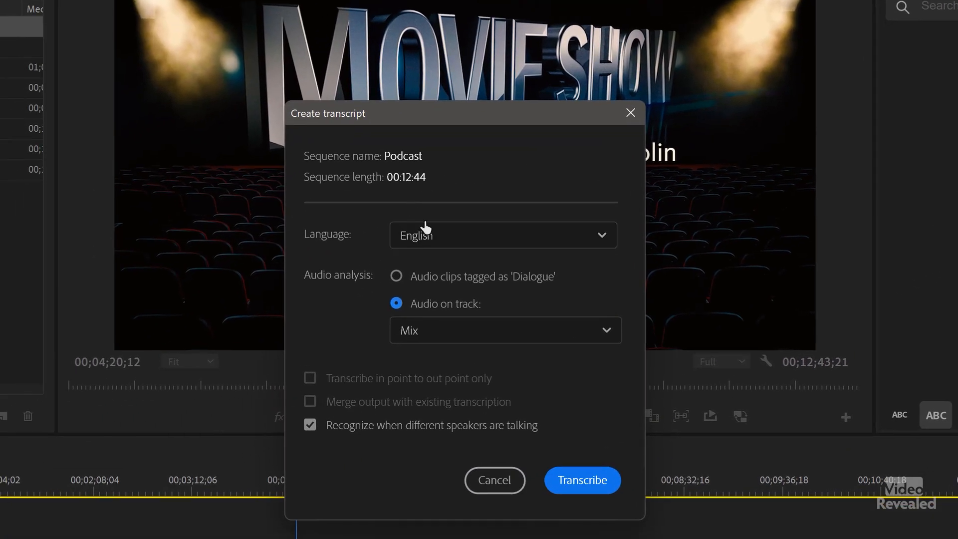
left_click(531, 233)
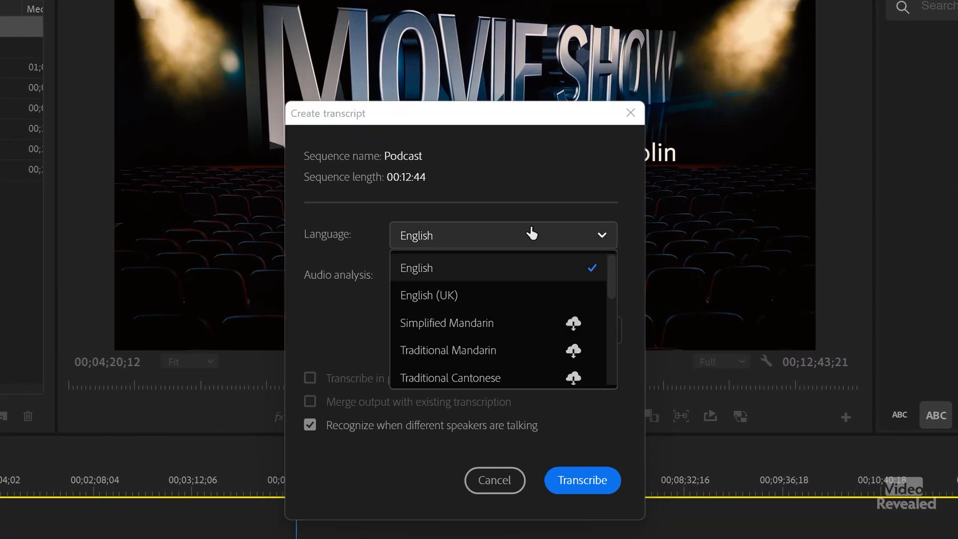
left_click(541, 189)
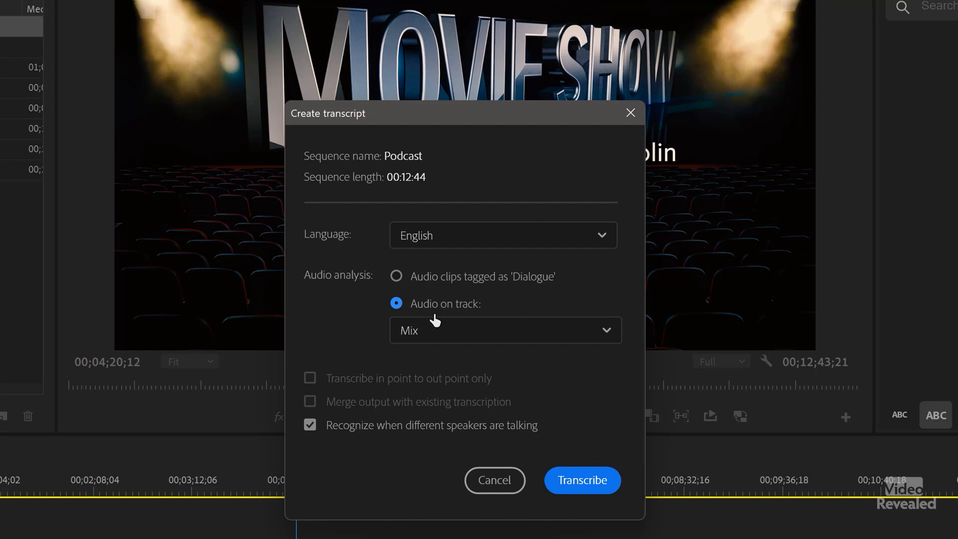
left_click(461, 331)
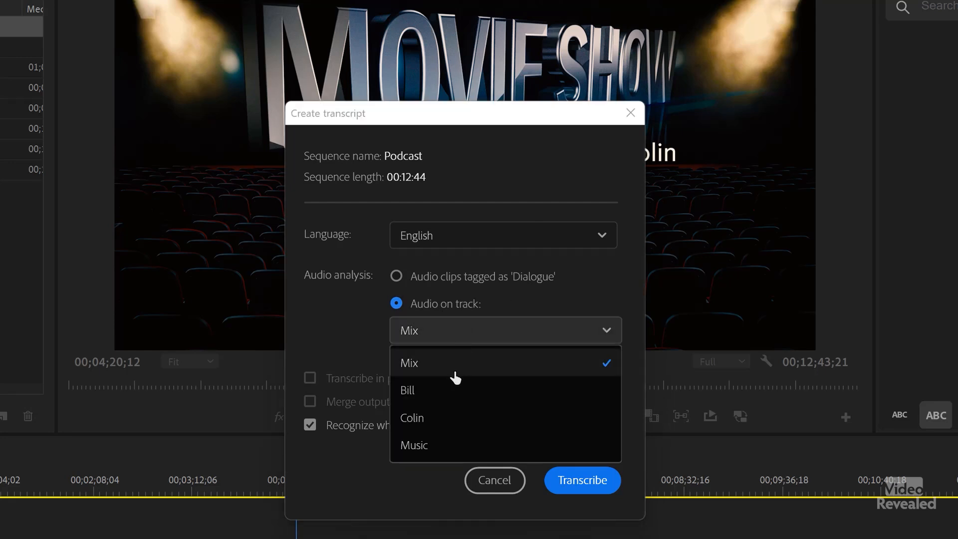
left_click(449, 329)
left_click(494, 480)
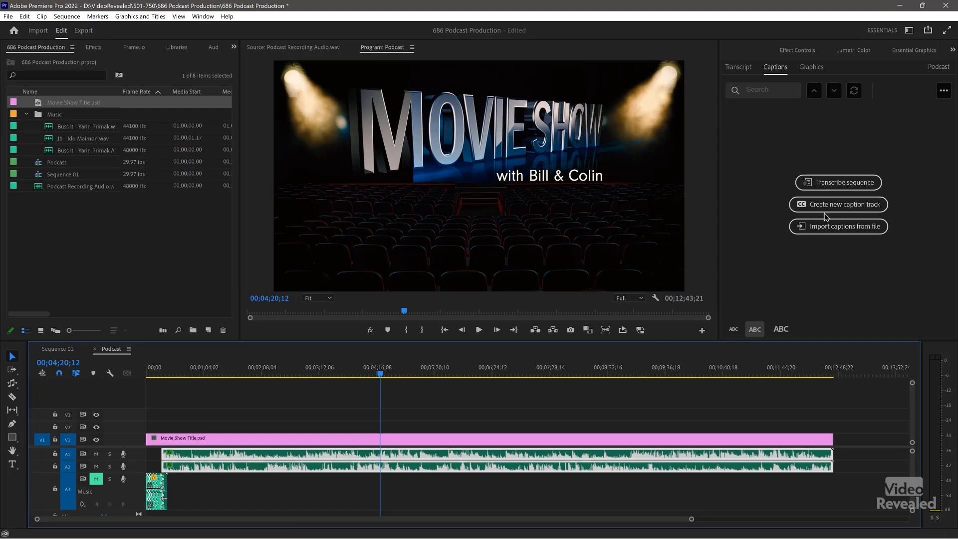
Transcribe the Podcast sequence in English from the Mix track, with recognition of different speakers turned off
left_click(843, 182)
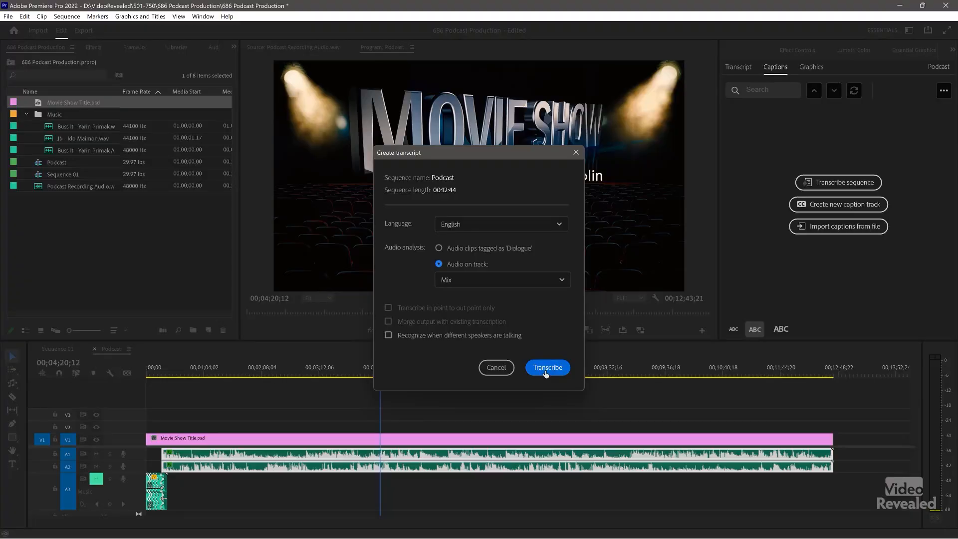
left_click(546, 368)
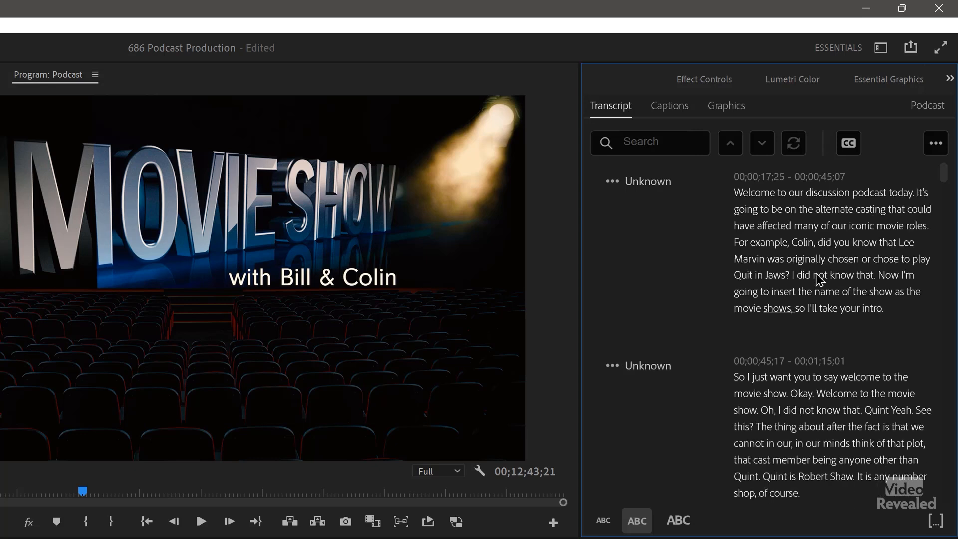
Examine the transcript options and play the sequence at different points to follow the spoken words in the transcript
left_click(934, 144)
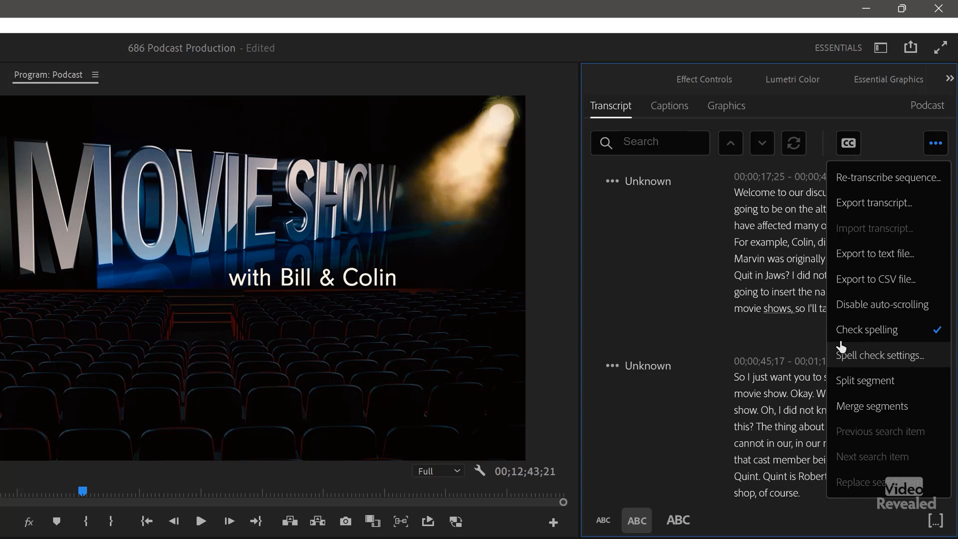
left_click(769, 297)
left_click(769, 298)
key("space")
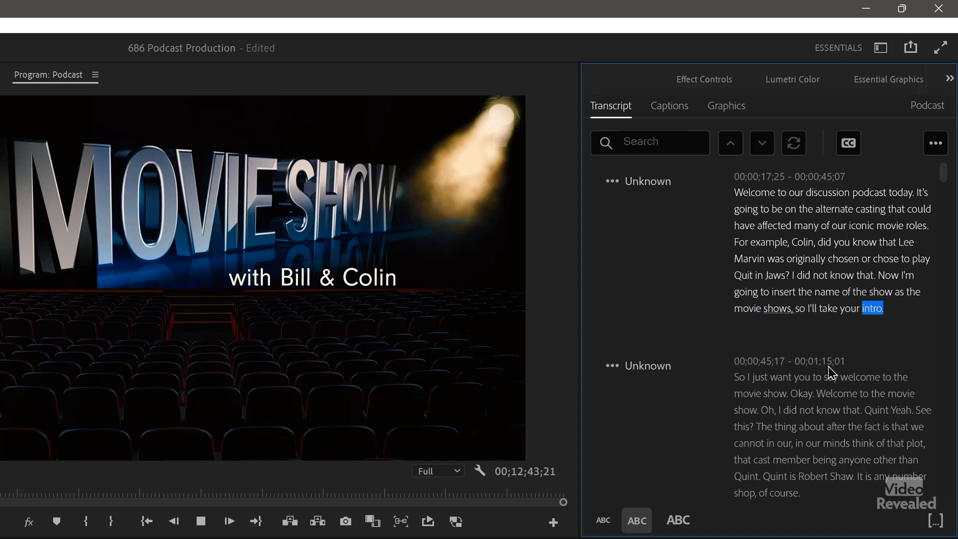
scroll(829, 371, "down", 10)
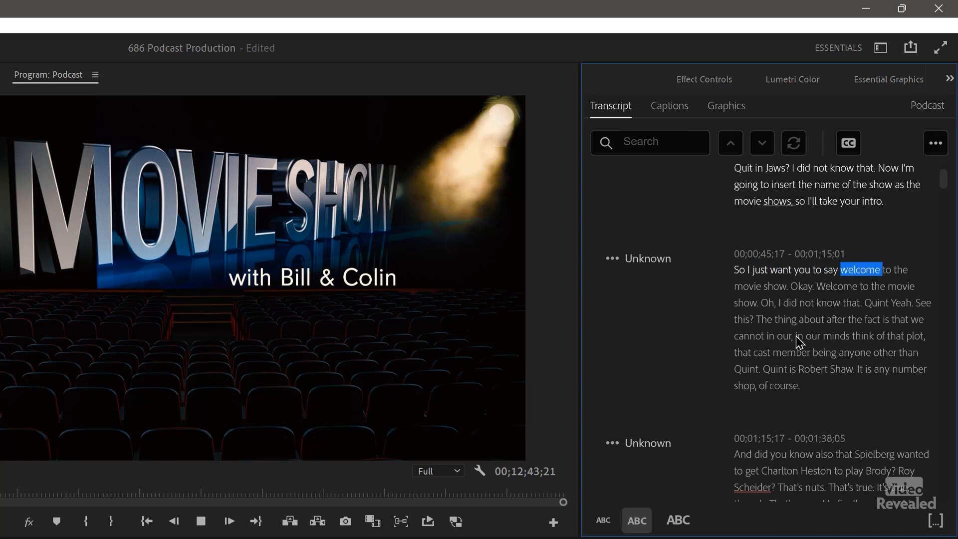
left_click(800, 335)
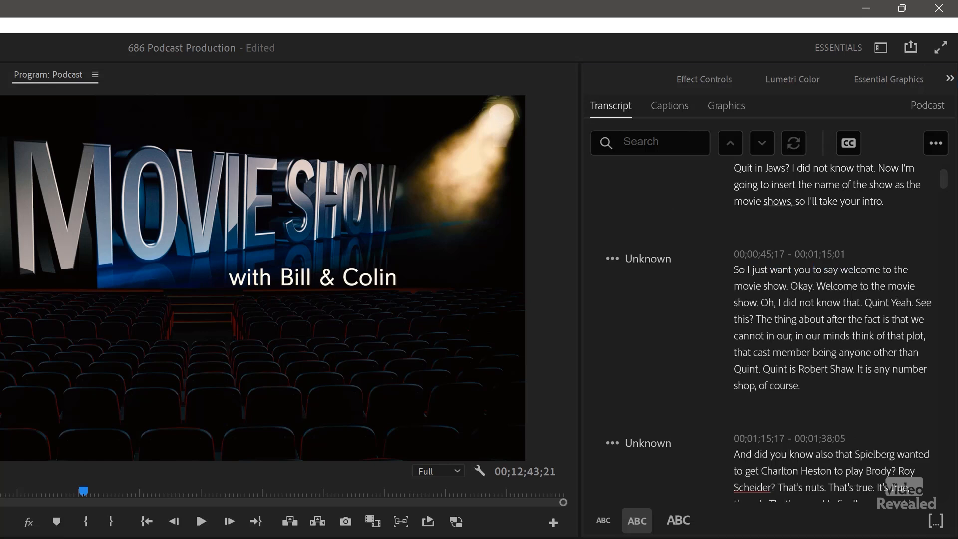
key("space")
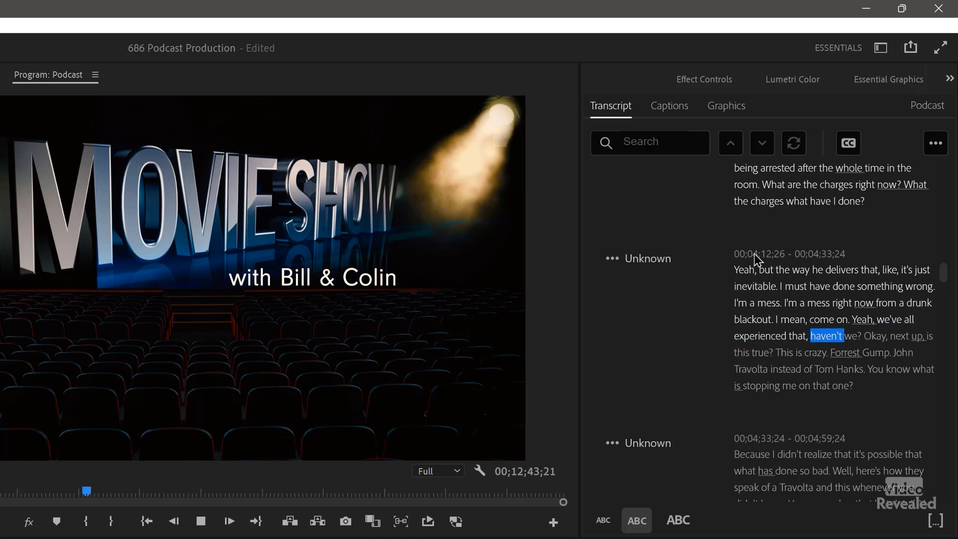
Search the transcript for "god" and play the sequence from the passage that mentions The Godfather
left_click(667, 138)
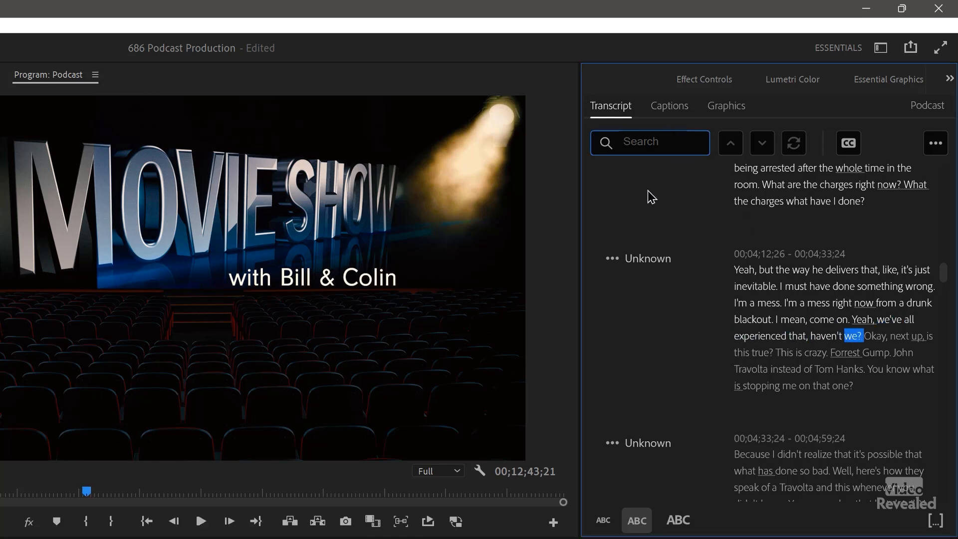
type("god")
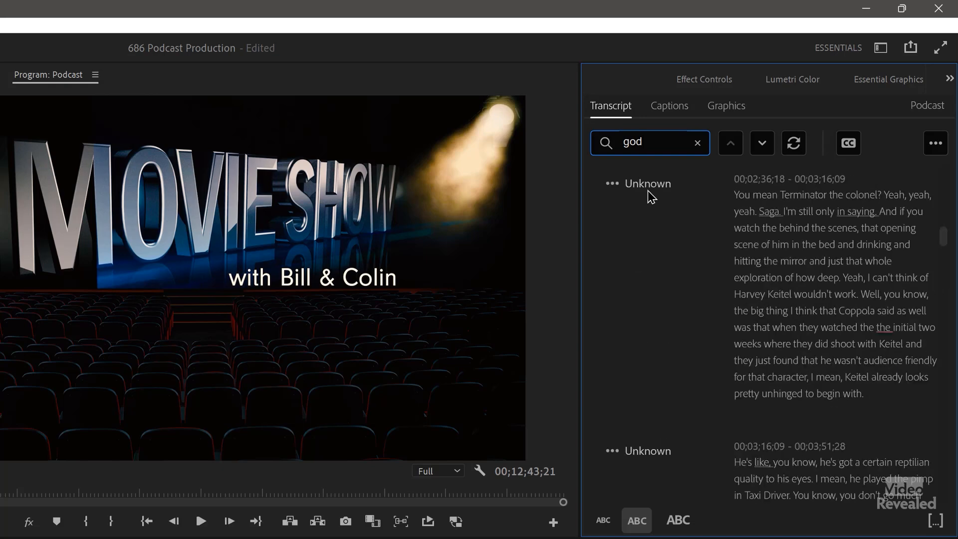
left_click(829, 384)
key("space")
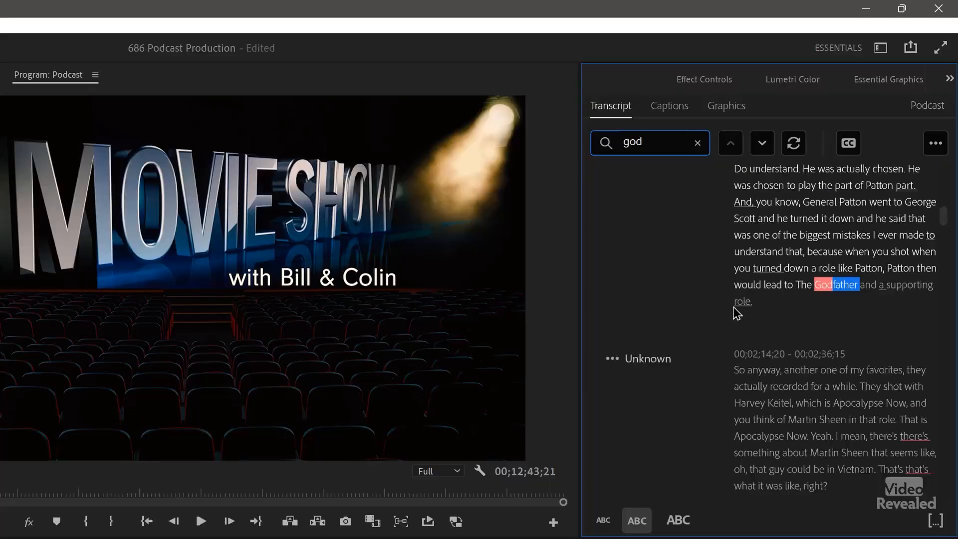
scroll(834, 336, "up", 2)
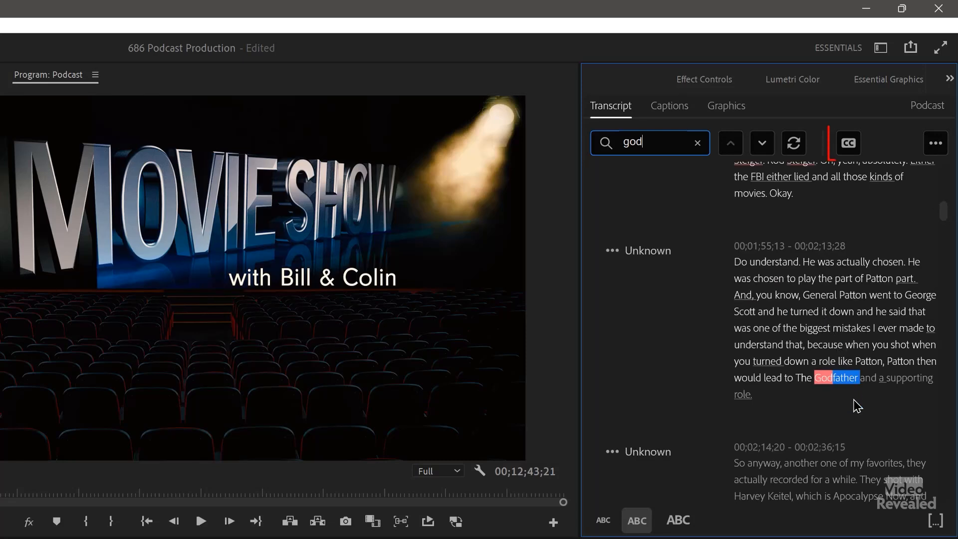
Create double-line captions from the sequence transcript with the Subtitle default preset and play them from 00;02;10;04
left_click(849, 143)
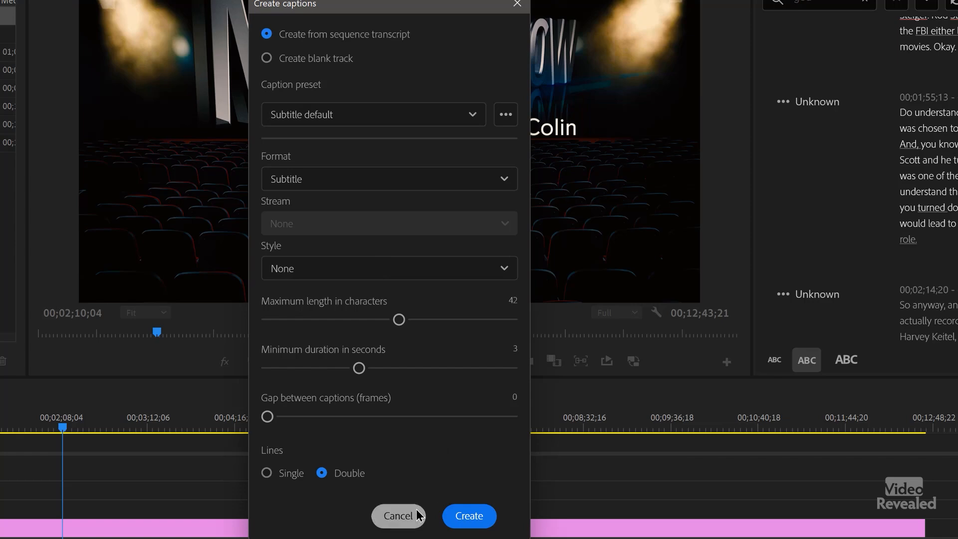
left_click(474, 517)
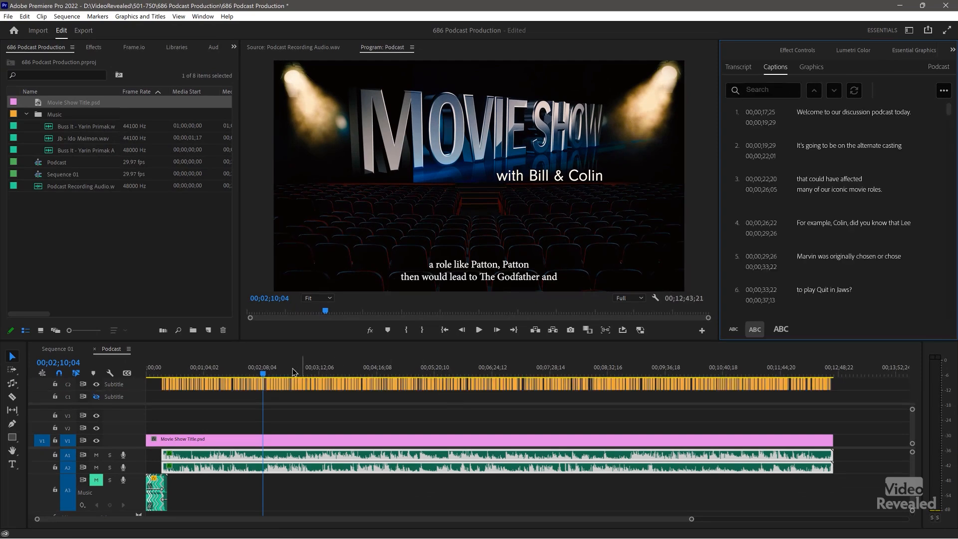
key("equal")
key("equal")
key("equal")
key("equal")
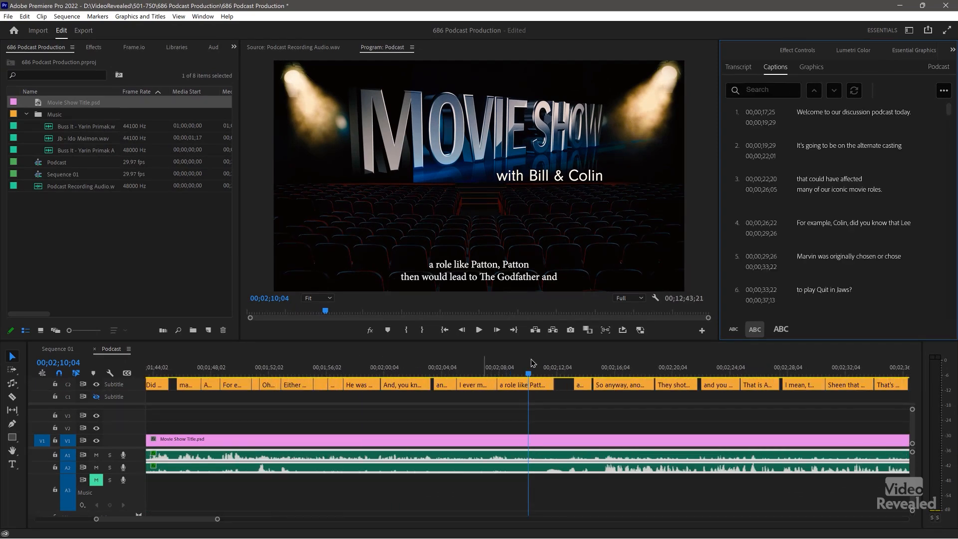
key("space")
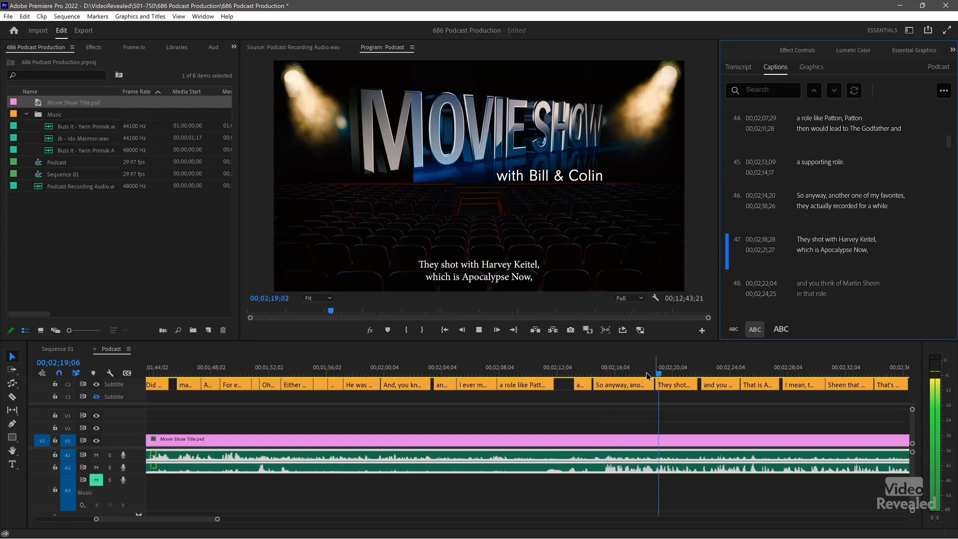
Stop the playback and open the export settings for the Podcast sequence
key("space")
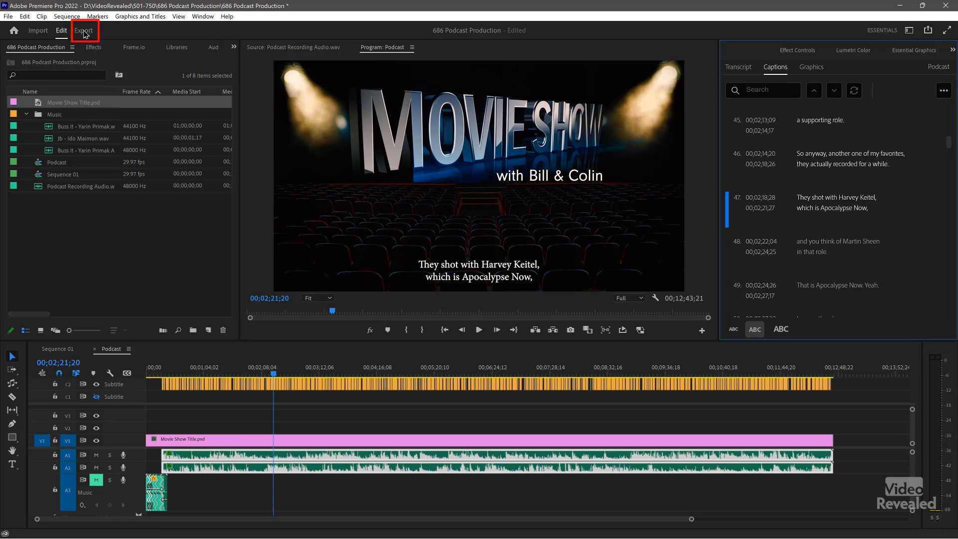
left_click(84, 33)
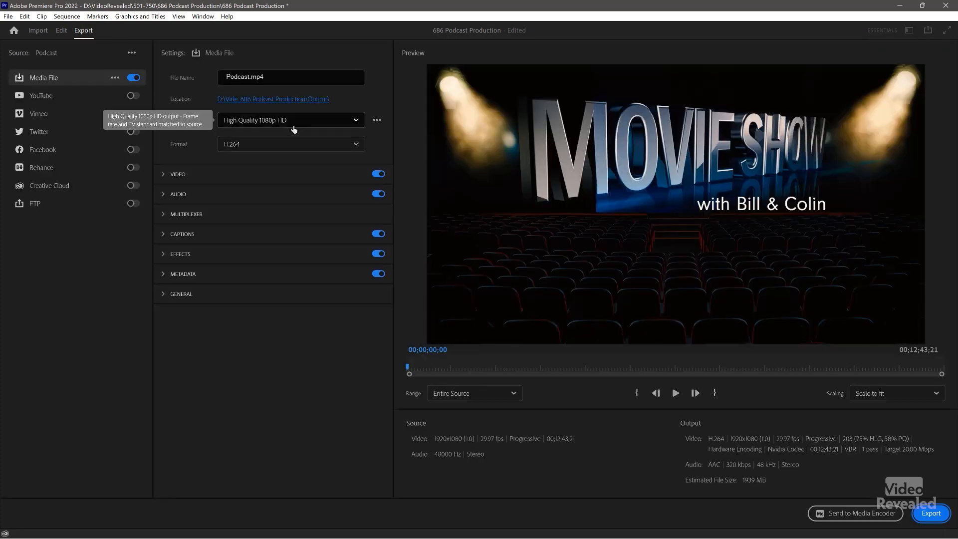
Try the AIFF export format, look through the other available formats and return to H.264
left_click(272, 149)
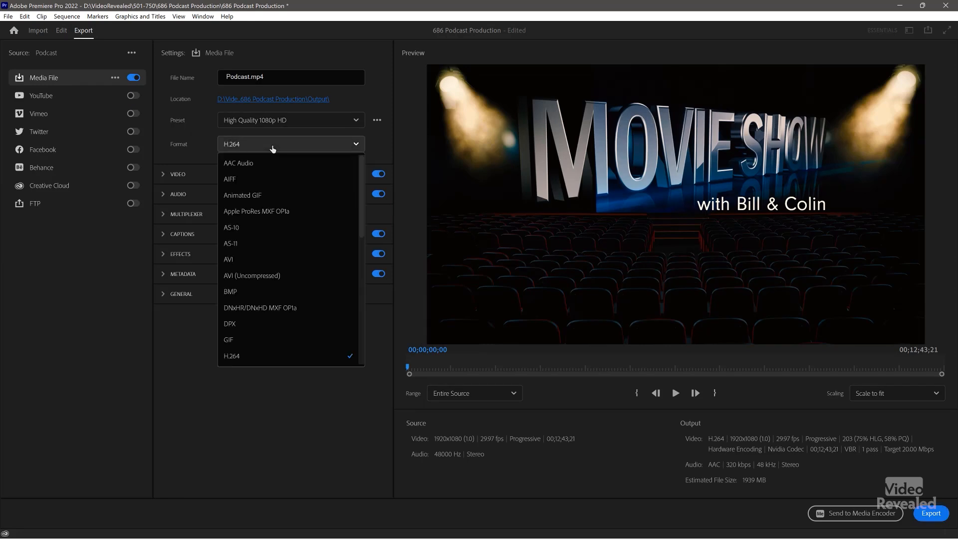
left_click(263, 180)
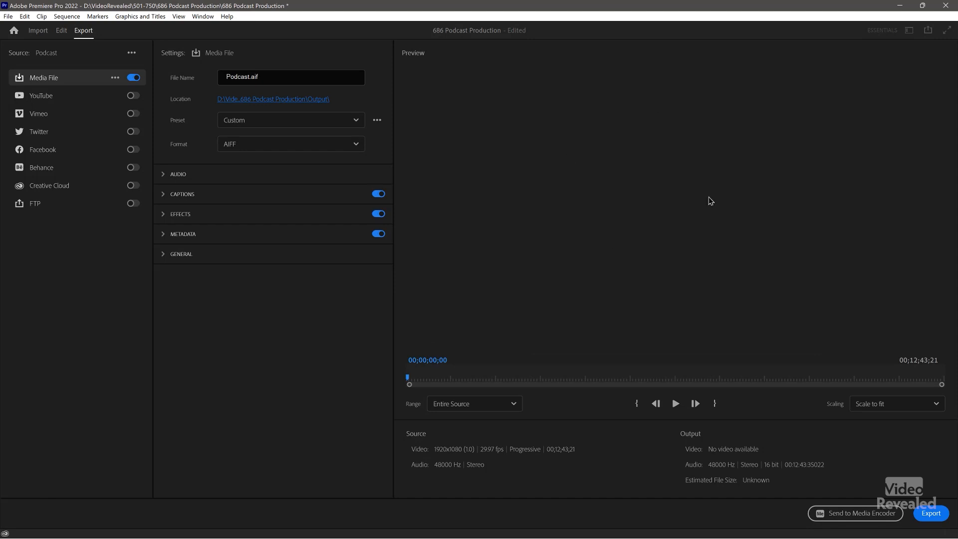
left_click(279, 151)
scroll(289, 310, "down", 6)
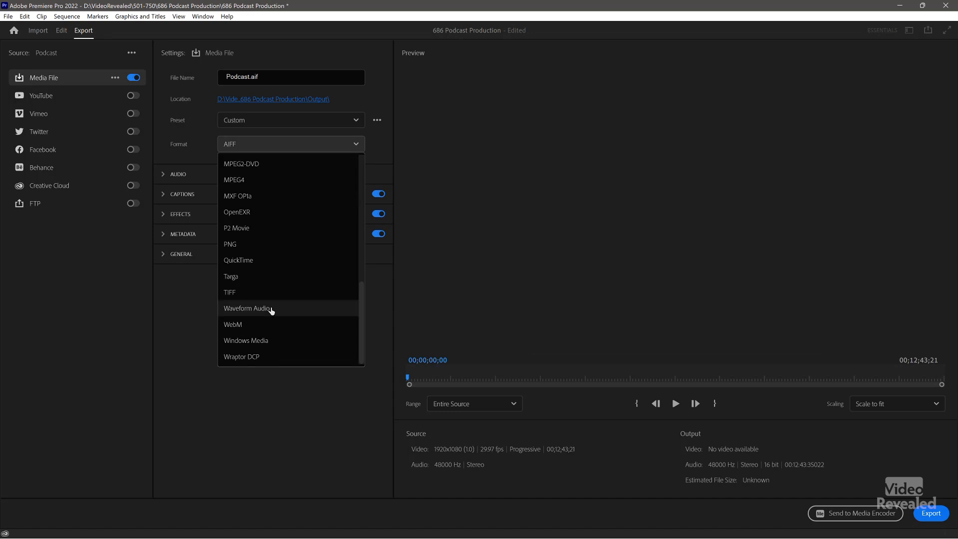
scroll(272, 311, "up", 4)
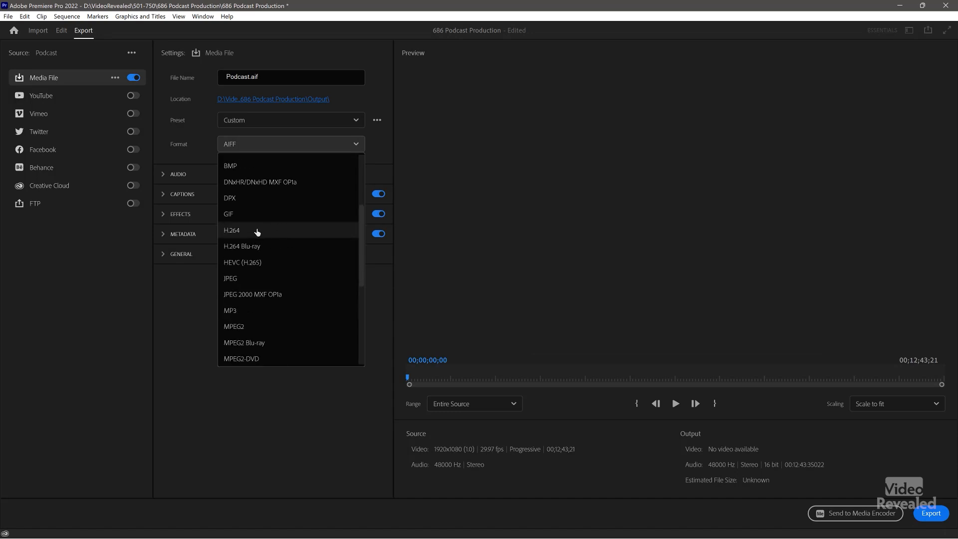
left_click(256, 227)
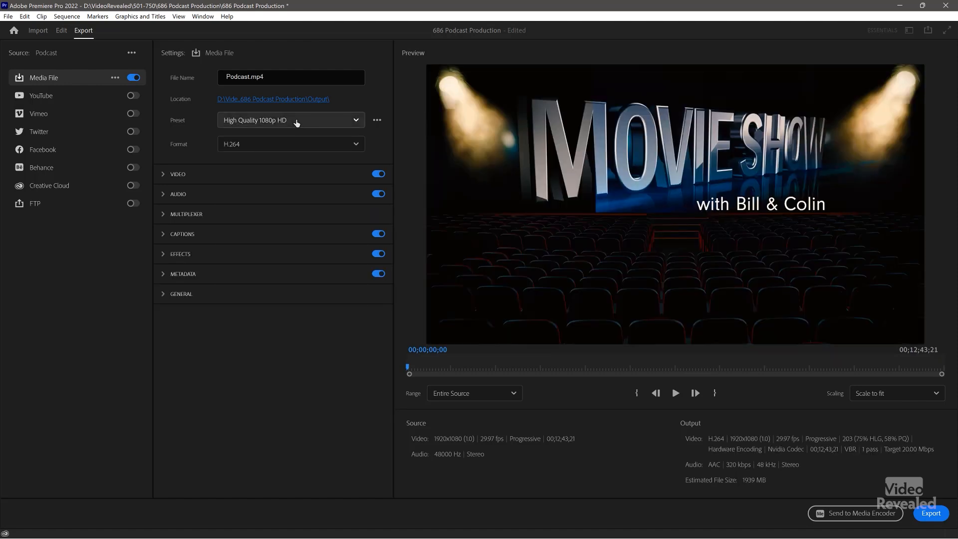
Search all export presets for "mp3", mark MP3 256 kbps High Quality as a favorite and apply it
left_click(296, 122)
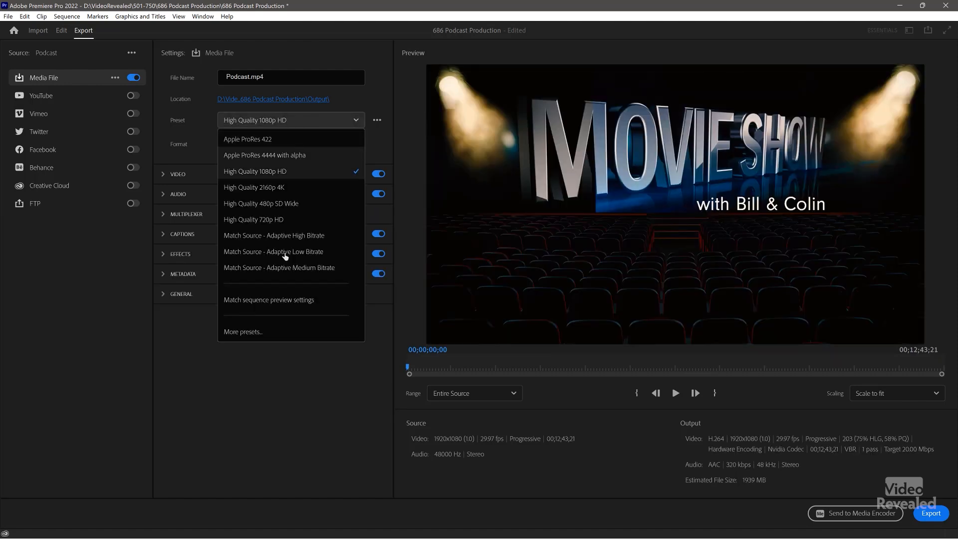
left_click(251, 334)
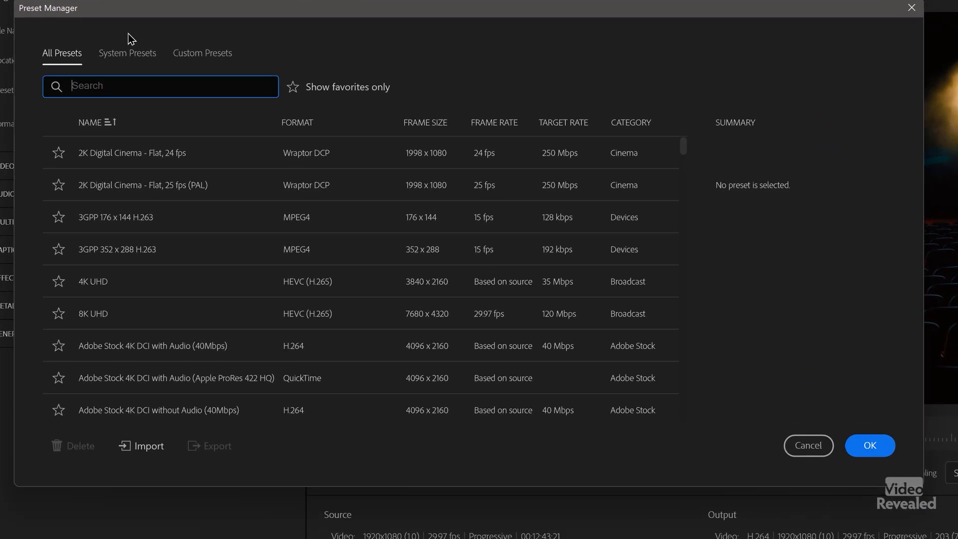
type("mp3")
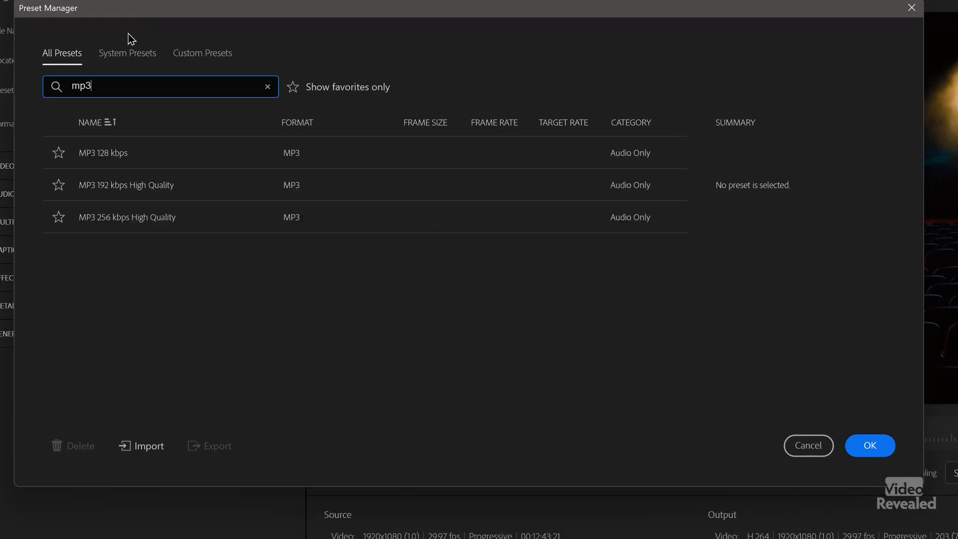
left_click(197, 218)
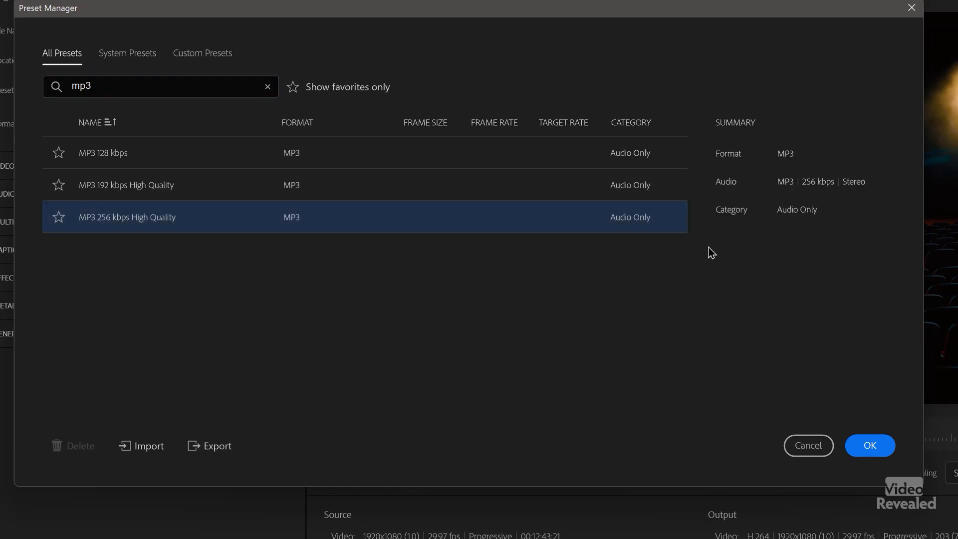
left_click(57, 219)
left_click(869, 445)
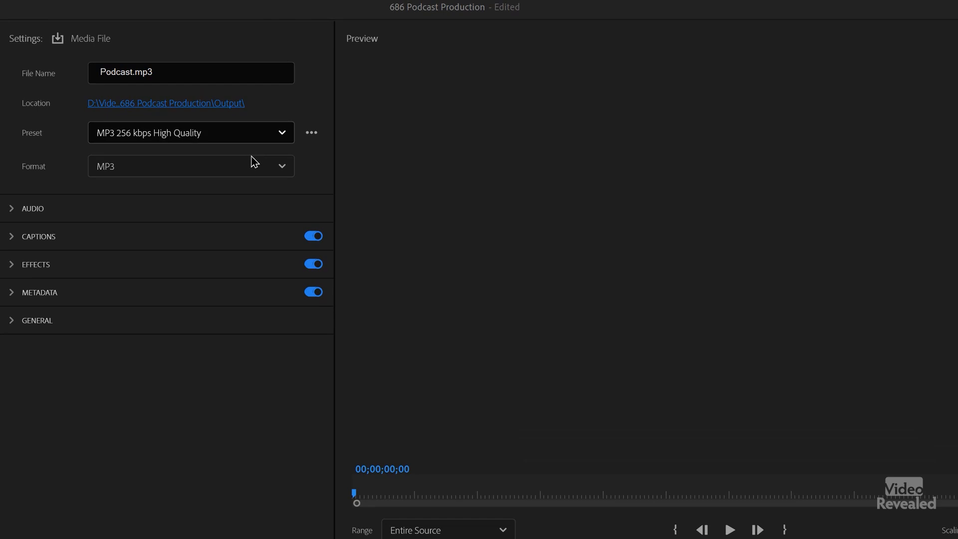
Examine the available audio bitrates and the codec quality options of the MP3 export without changing them
left_click(80, 213)
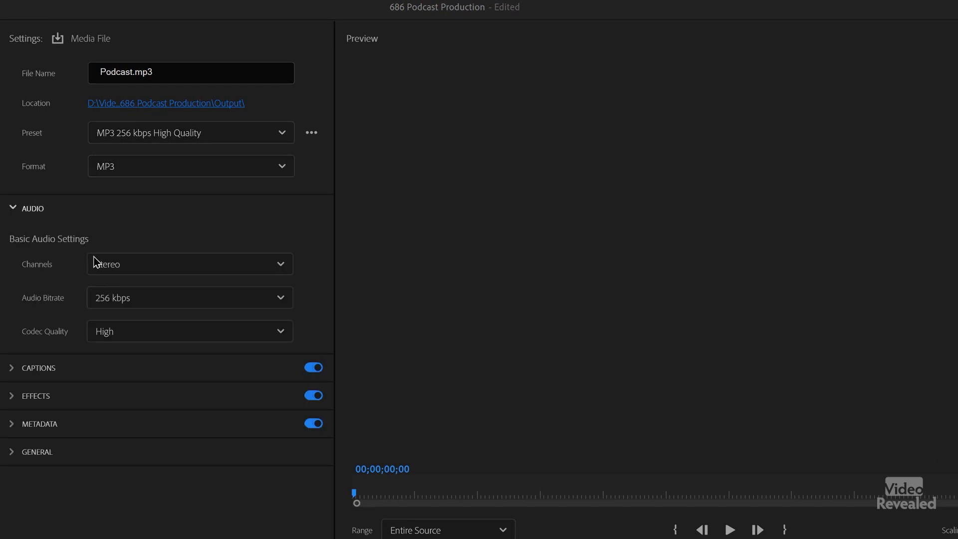
left_click(180, 303)
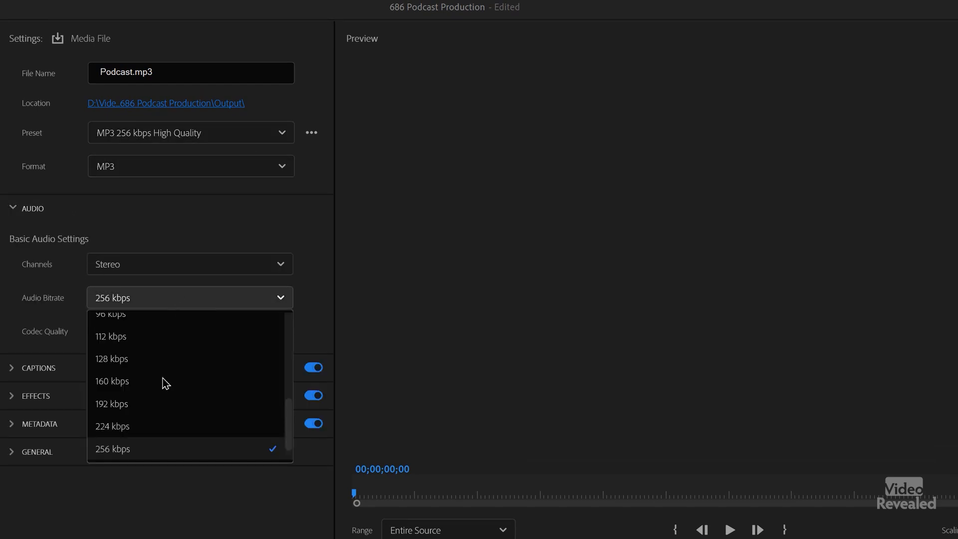
scroll(158, 408, "down", 1)
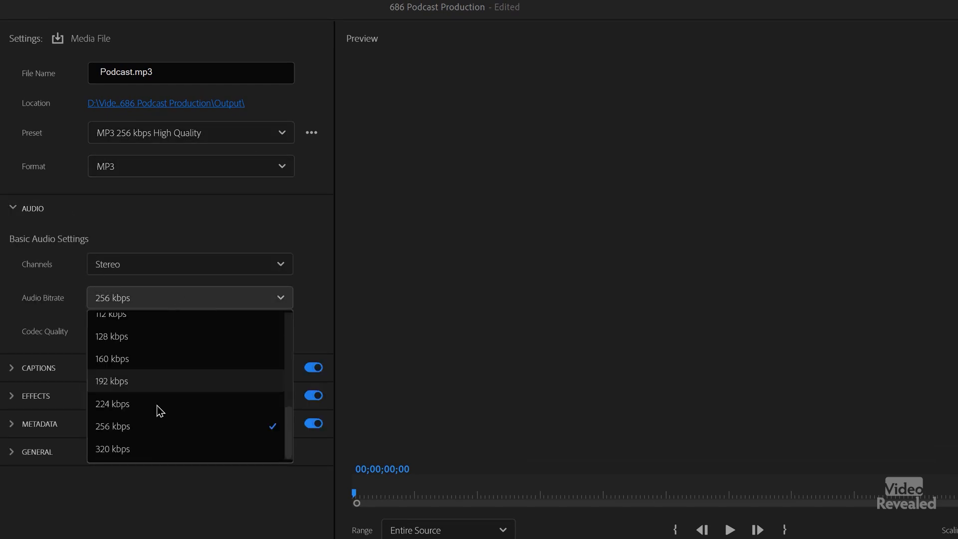
left_click(162, 506)
left_click(159, 331)
left_click(159, 331)
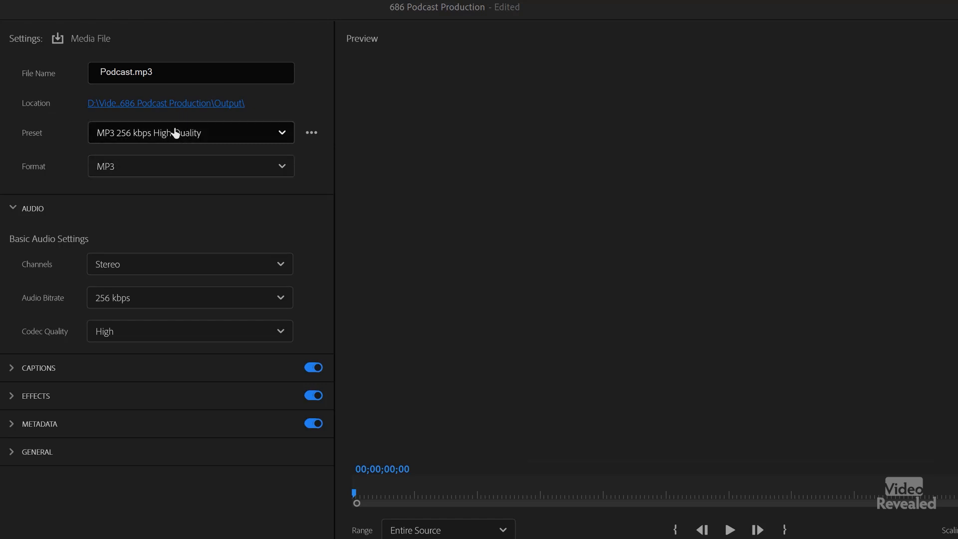
Set the export format to H.264 and move the preview to about 00;04;38;24 to check the burned-in captions
left_click(168, 170)
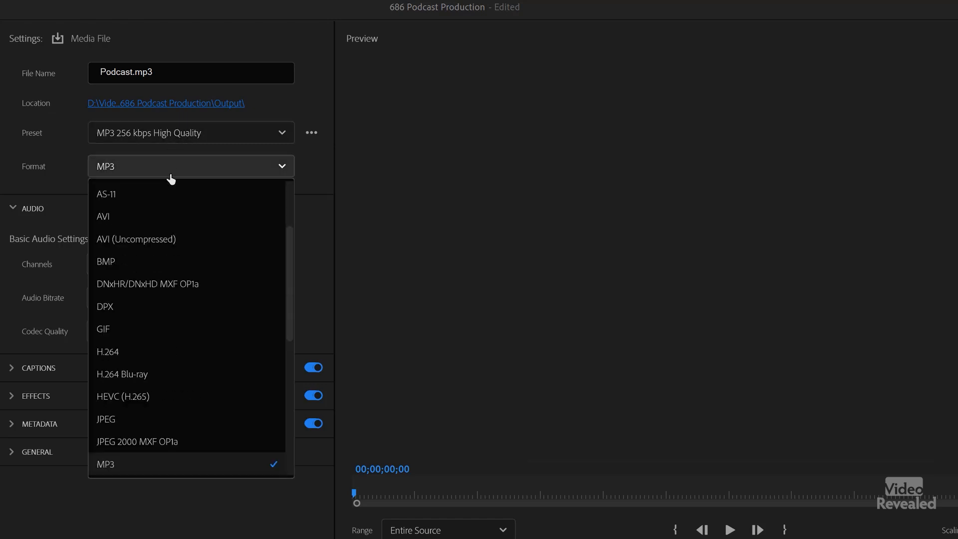
left_click(124, 354)
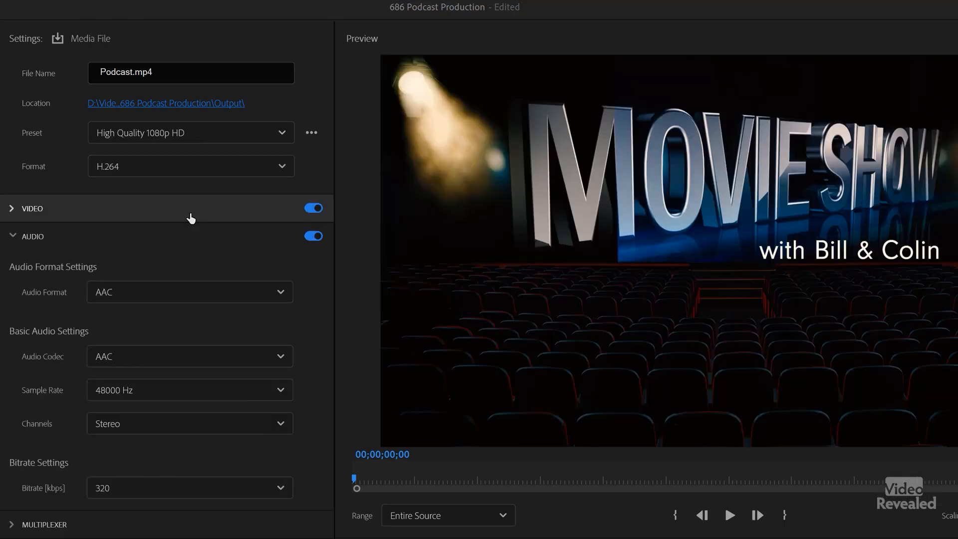
left_click_drag(492, 480, 626, 479)
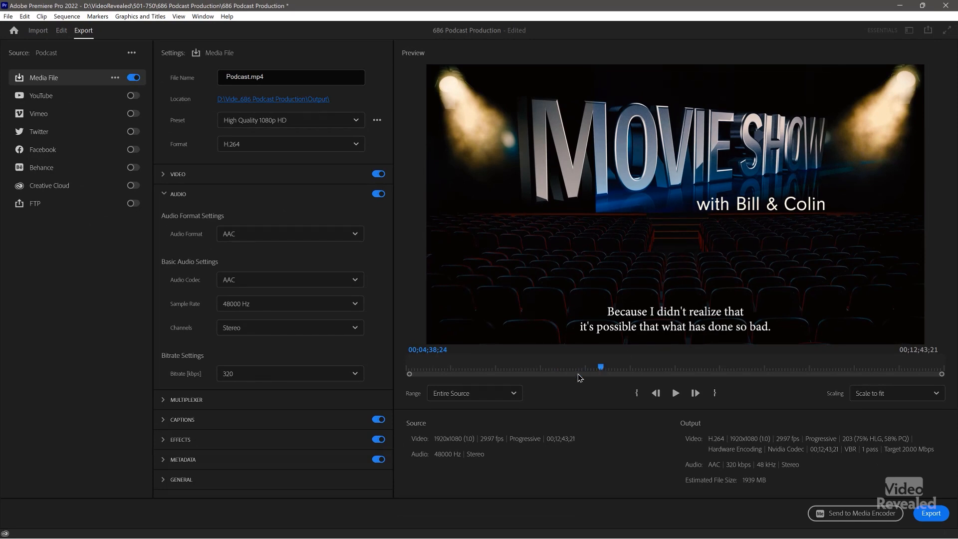